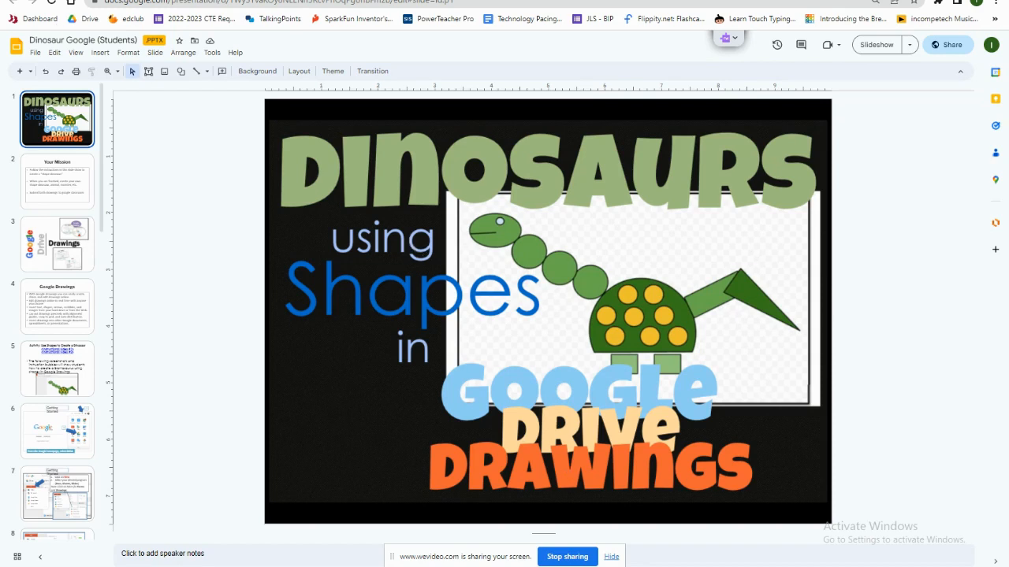
Switch from the slides to Google Drive through the school dashboard and open the "My tech Portfolio" folder.
left_click(56, 3)
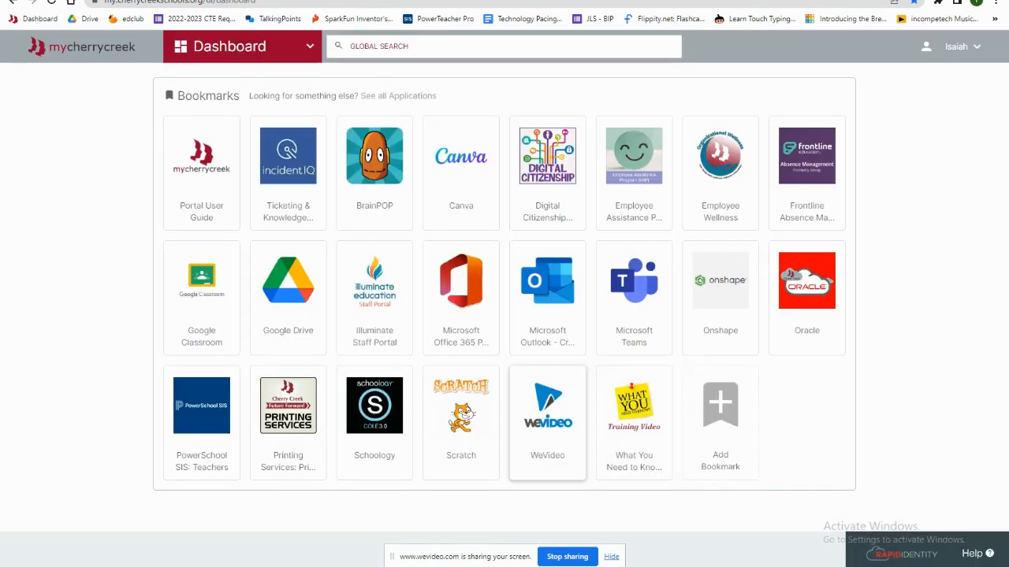
left_click(299, 296)
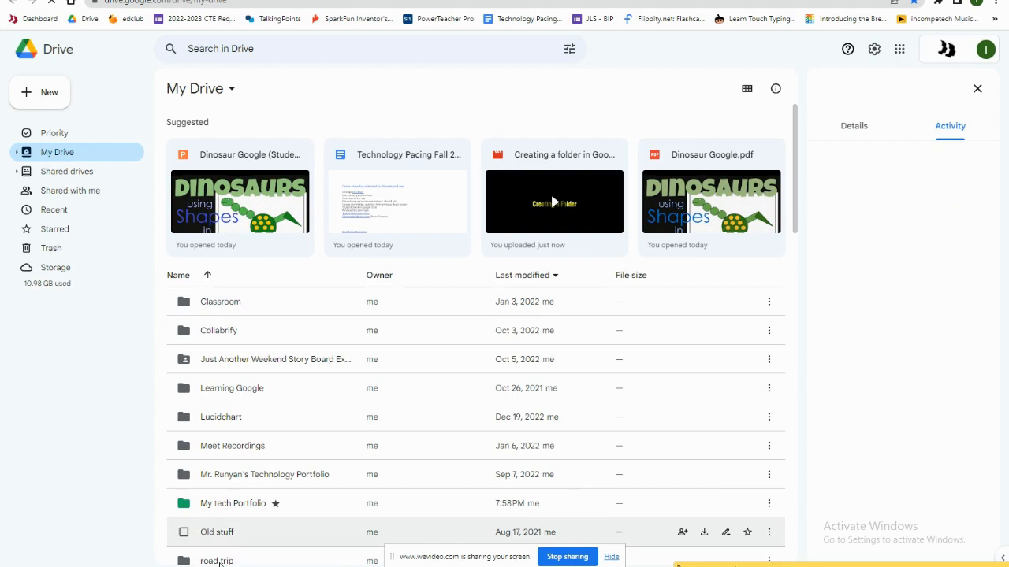
scroll(233, 504, "down", 3)
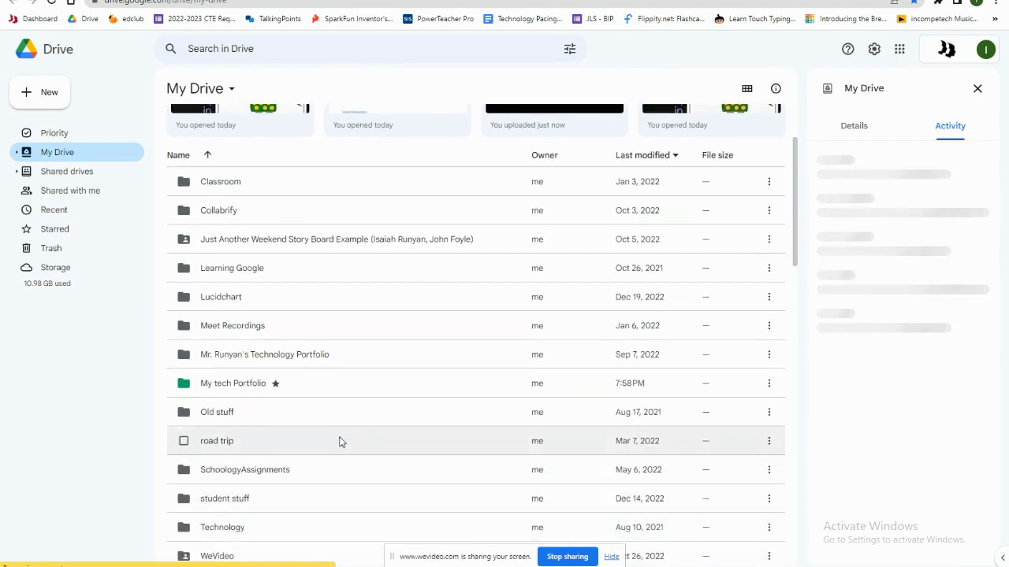
left_click(232, 330)
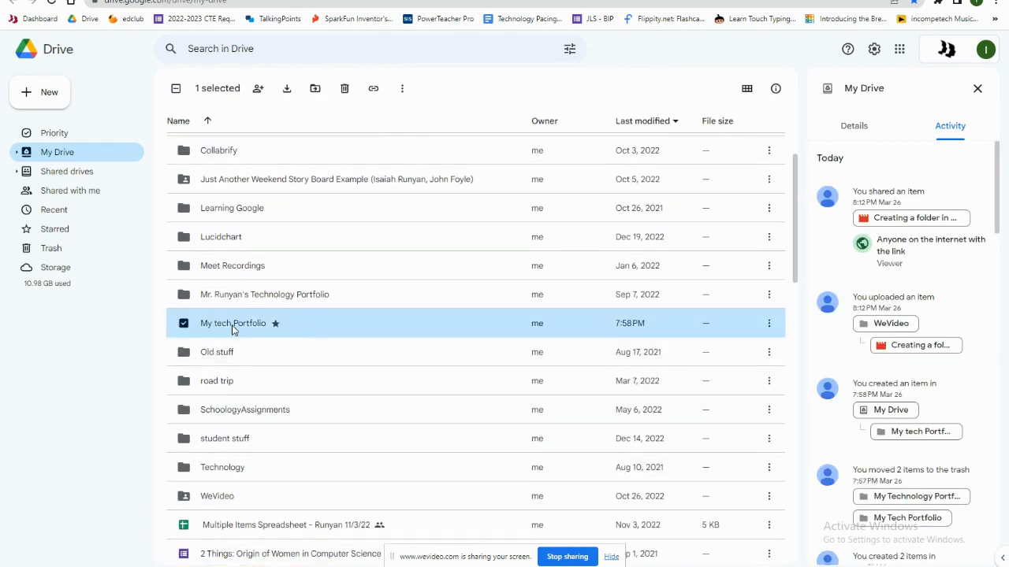
double_click(232, 329)
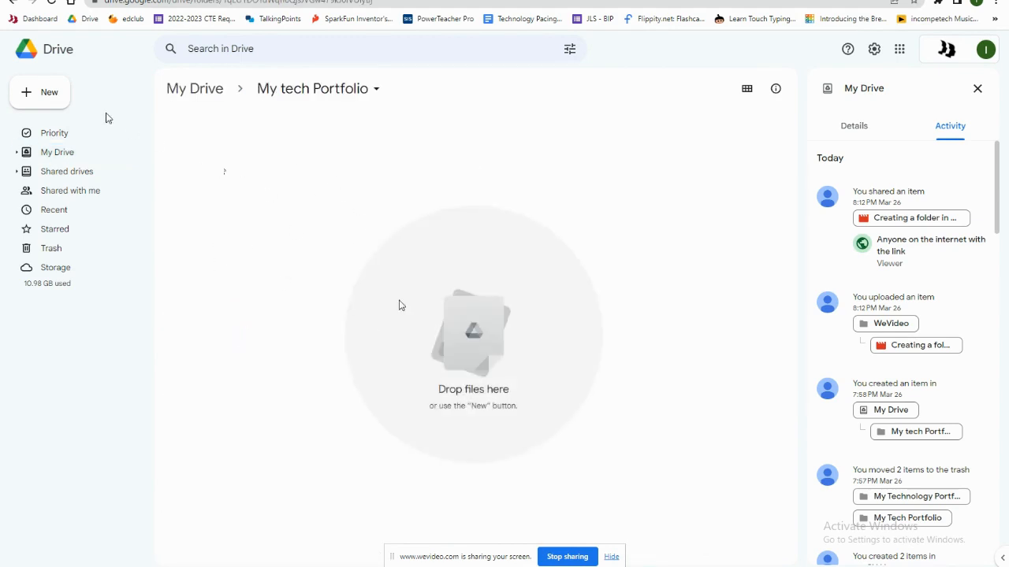
Create a new Google Drawings file inside the My tech Portfolio folder.
left_click(50, 96)
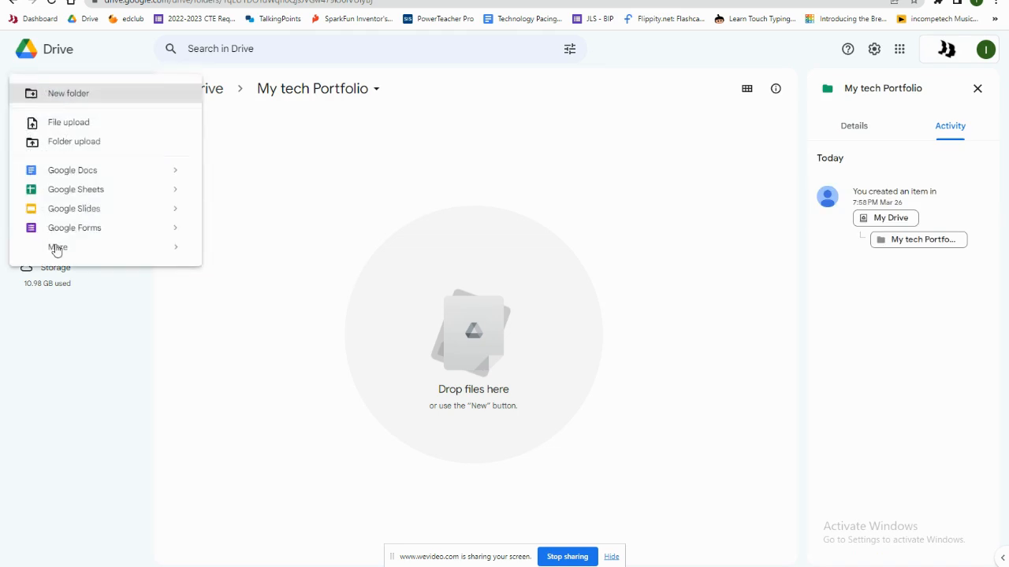
mouse_move(84, 246)
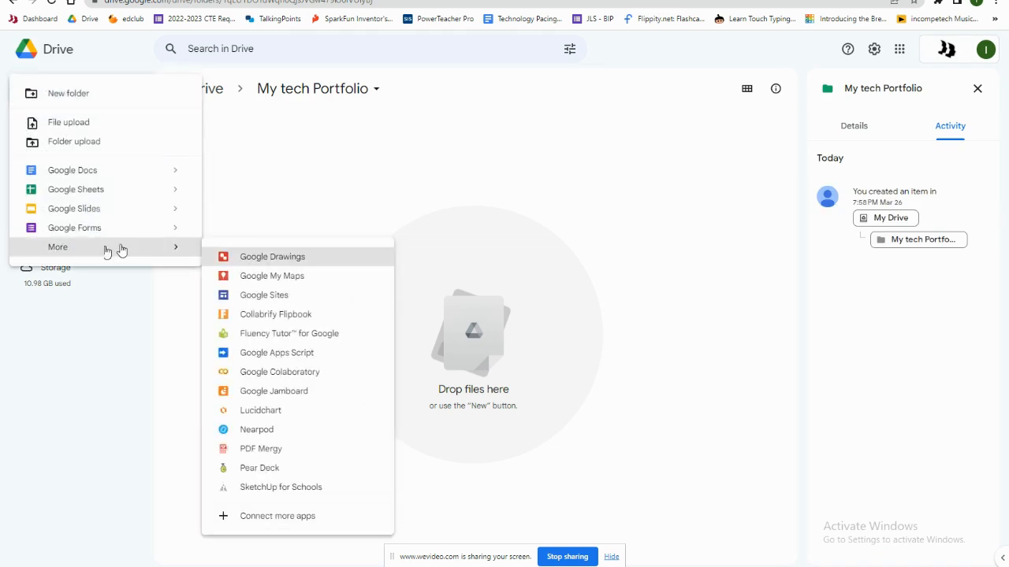
left_click(288, 259)
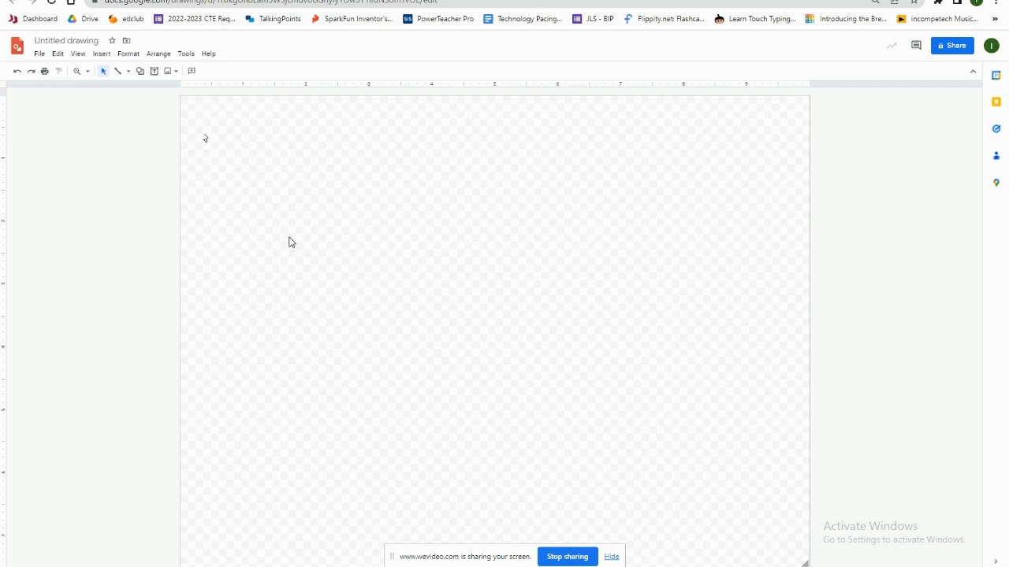
Draw a small, nearly round oval in the upper part of the blank canvas, left of its centre.
left_click(143, 76)
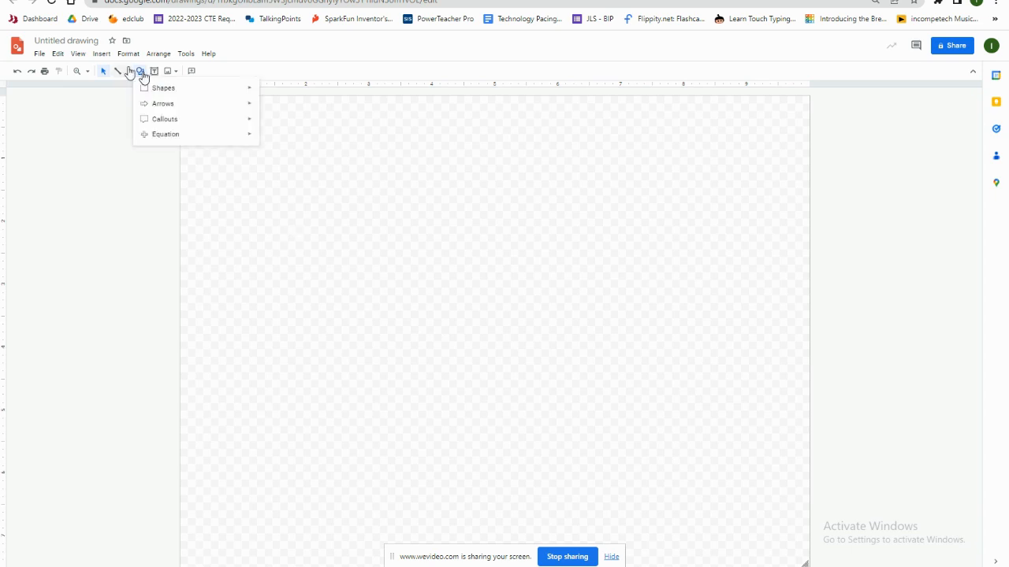
mouse_move(155, 88)
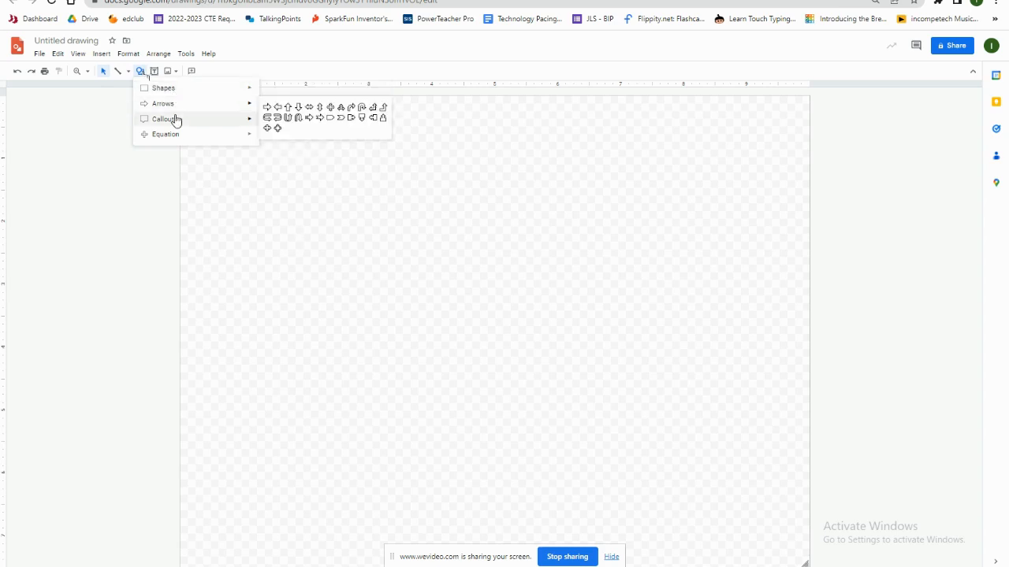
mouse_move(176, 119)
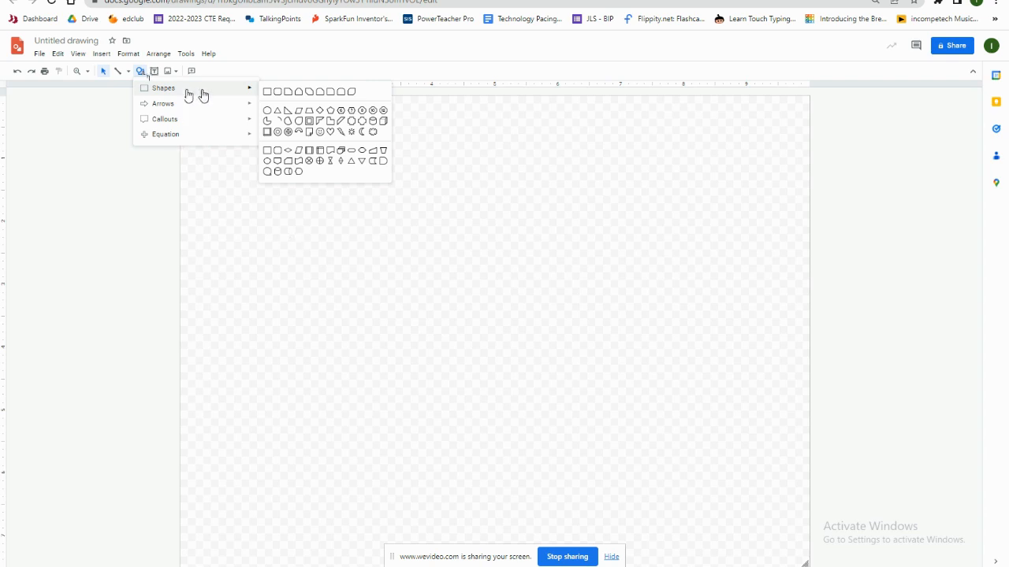
left_click(268, 114)
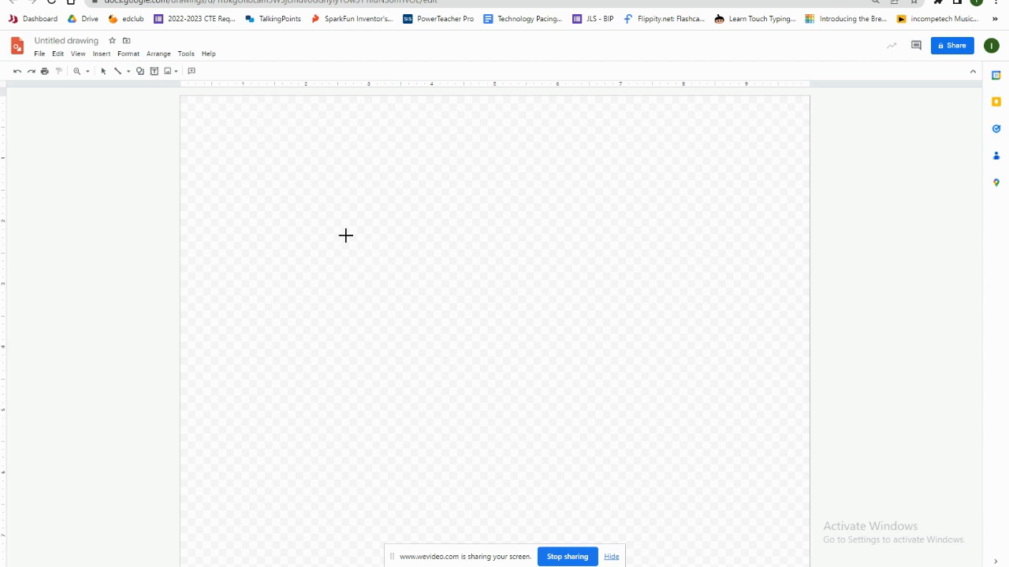
left_click_drag(345, 233, 398, 281)
key("ctrl+shift+Tab")
key("ctrl+Tab")
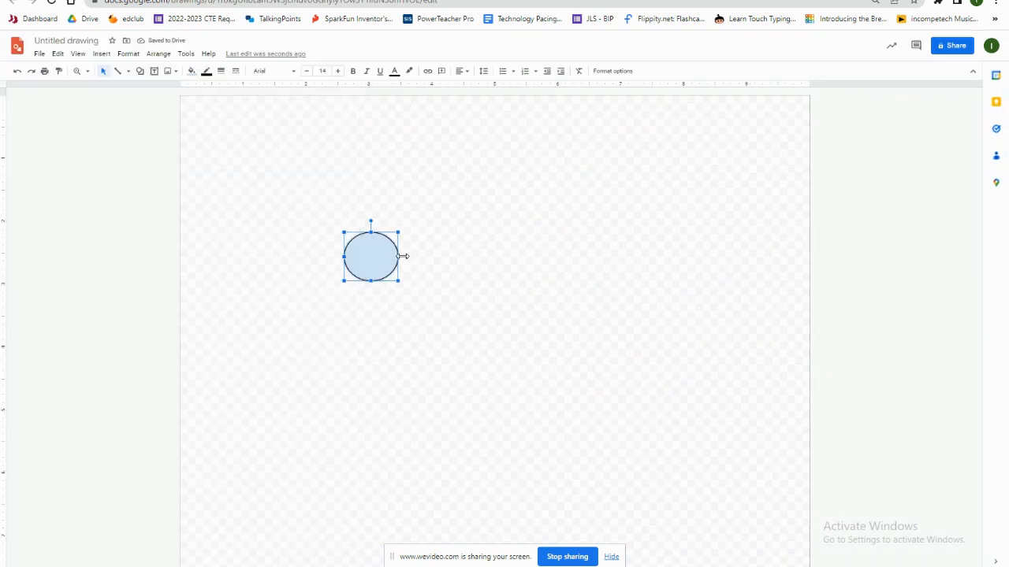
Move the oval slightly up, stretch and tilt it into an elongated dinosaur head, and fill it with light green.
left_click_drag(371, 256, 358, 209)
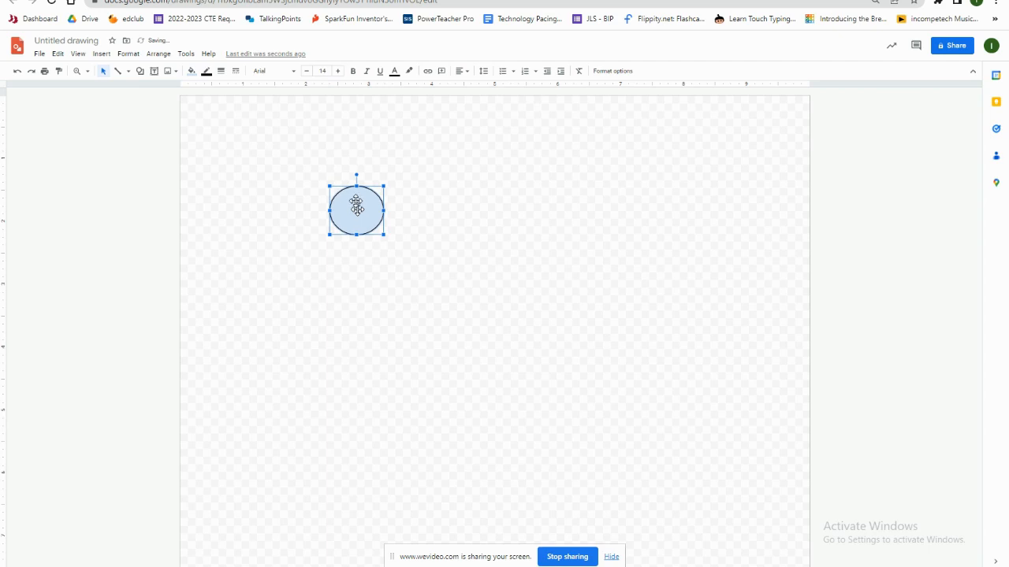
left_click_drag(385, 235, 443, 238)
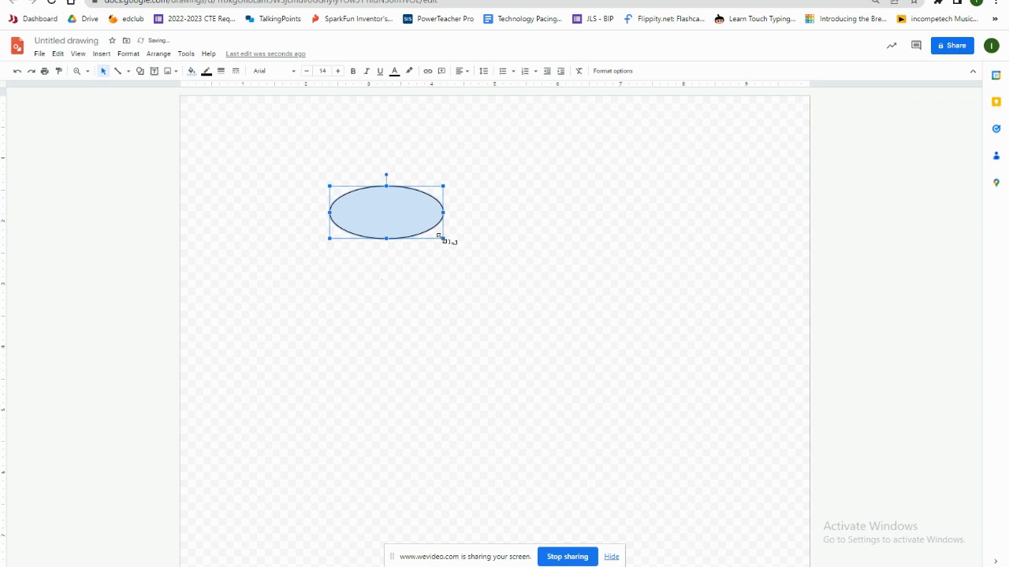
left_click_drag(387, 174, 410, 183)
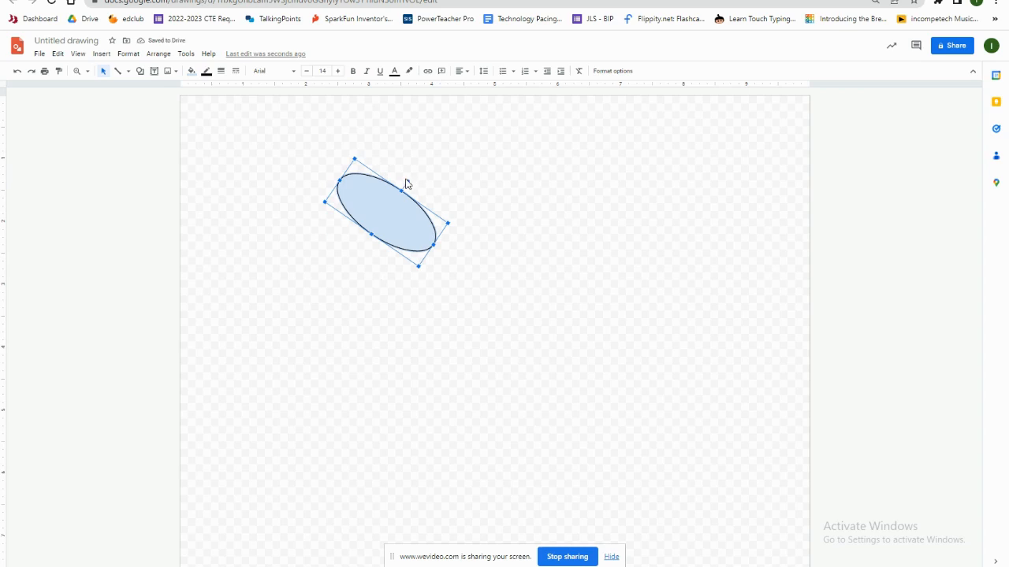
left_click(191, 71)
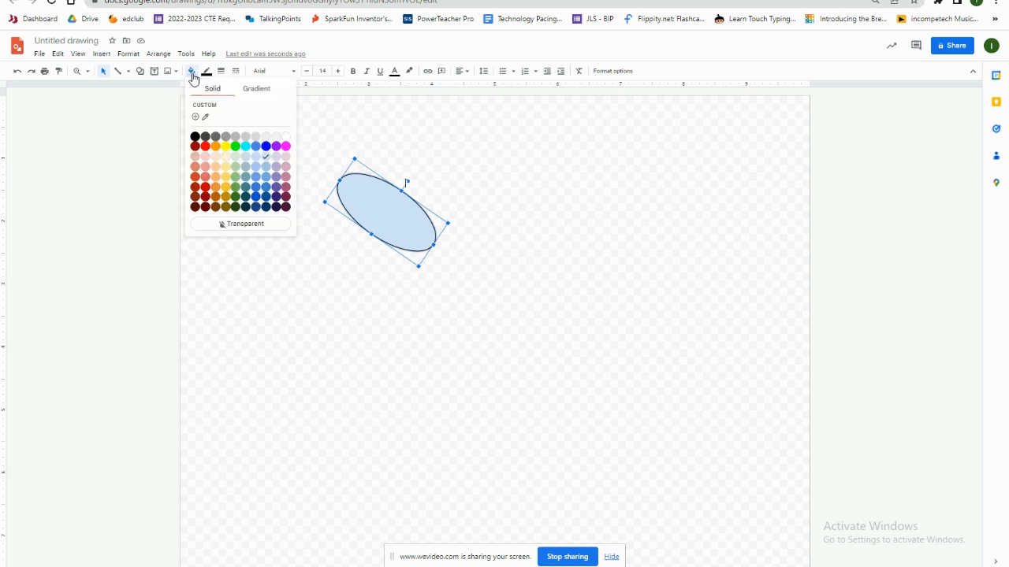
left_click(238, 167)
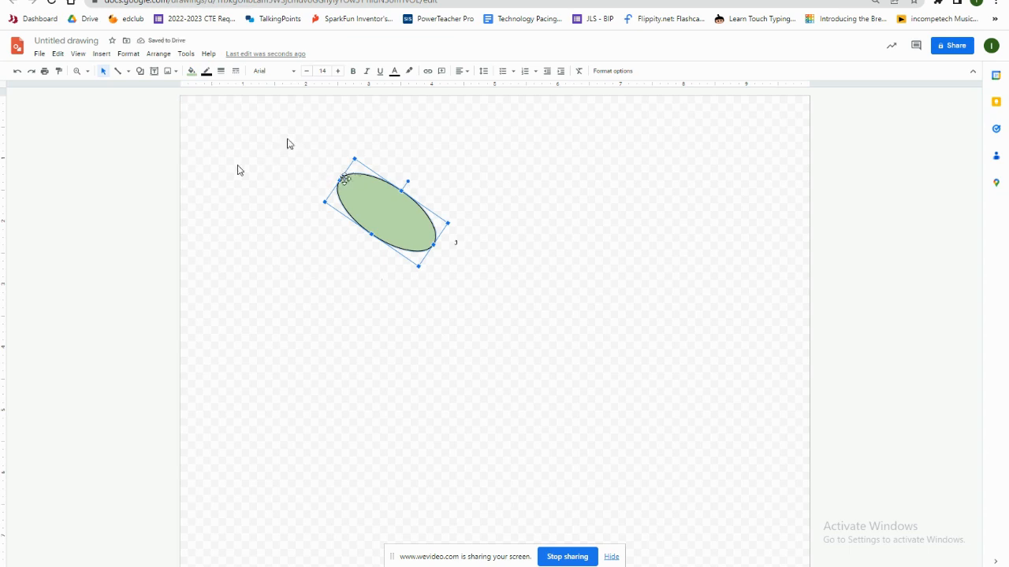
Try an orange border colour on the head oval and set the border back to black.
left_click(207, 71)
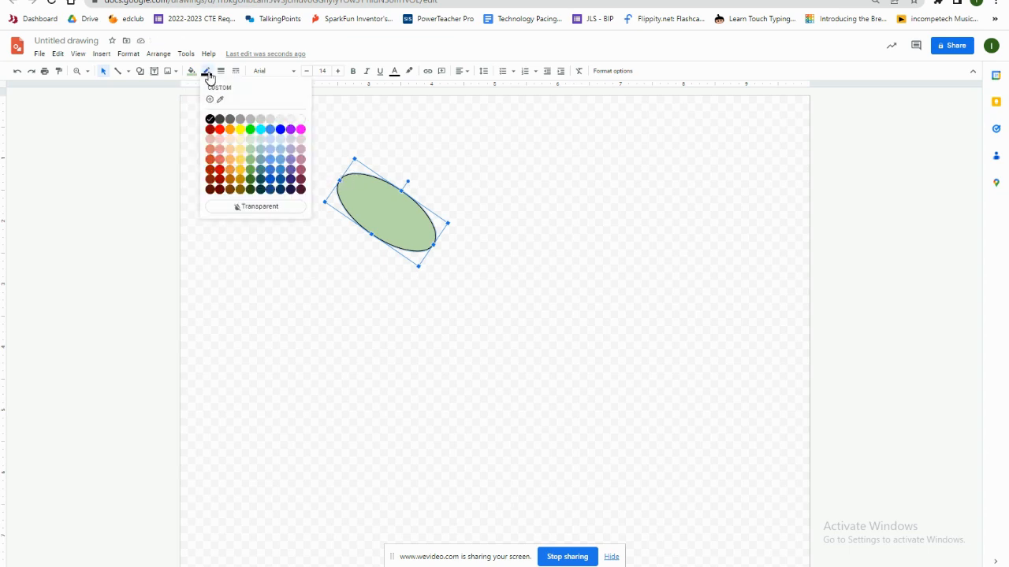
left_click(231, 138)
left_click(207, 72)
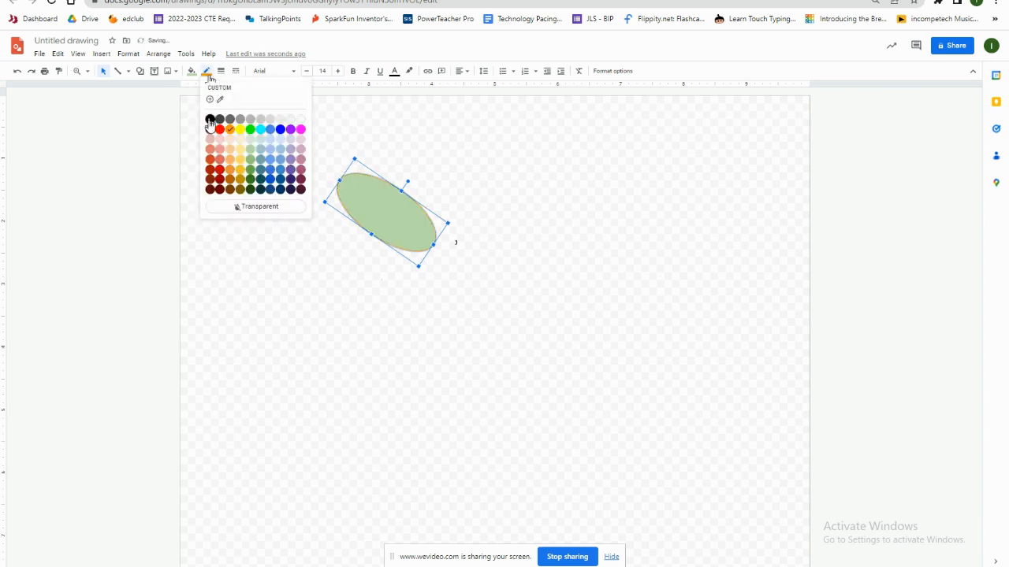
left_click(209, 120)
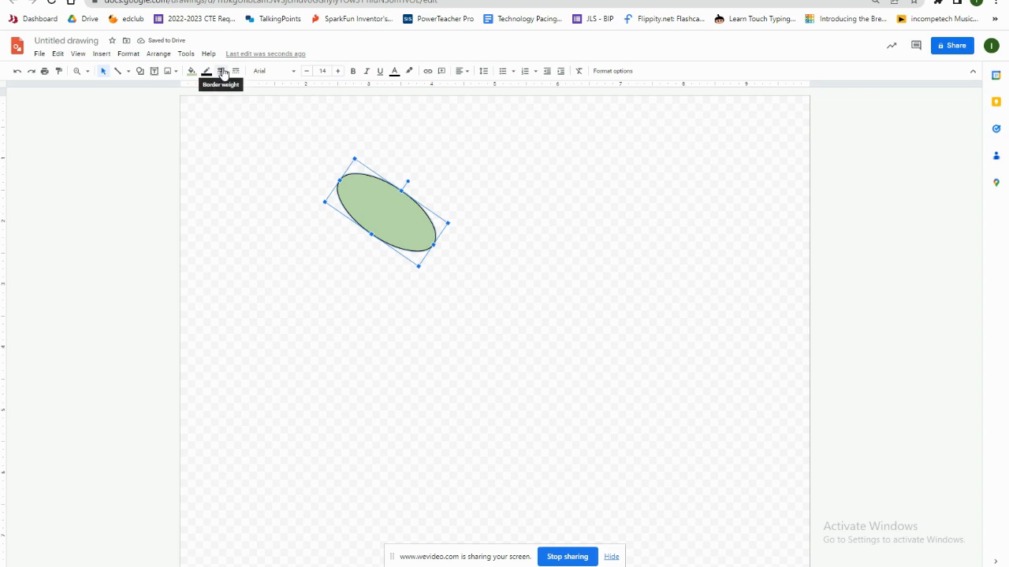
Try an 8px border weight on the head oval and set the weight back to 1px.
left_click(222, 74)
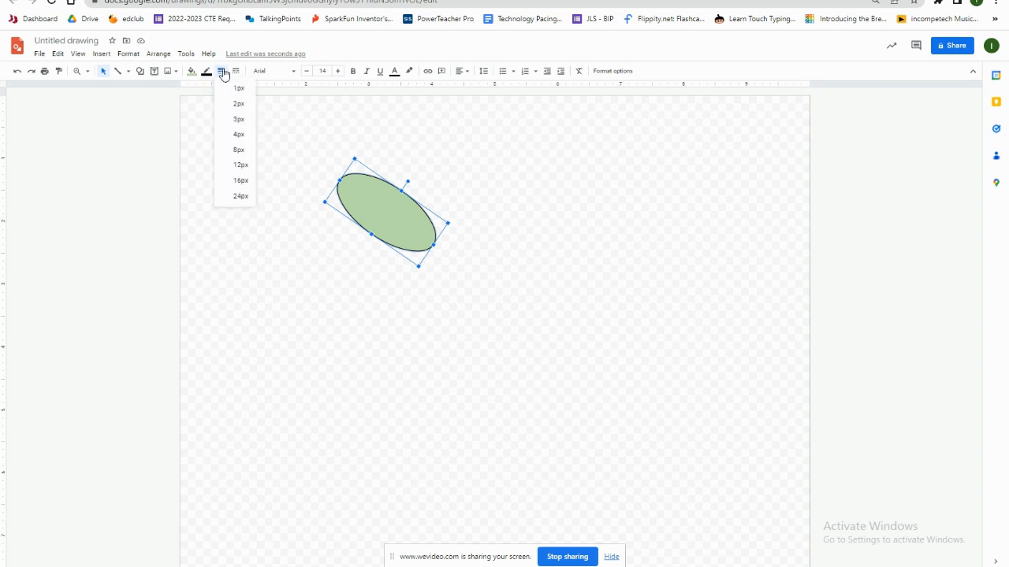
left_click(238, 150)
left_click(205, 71)
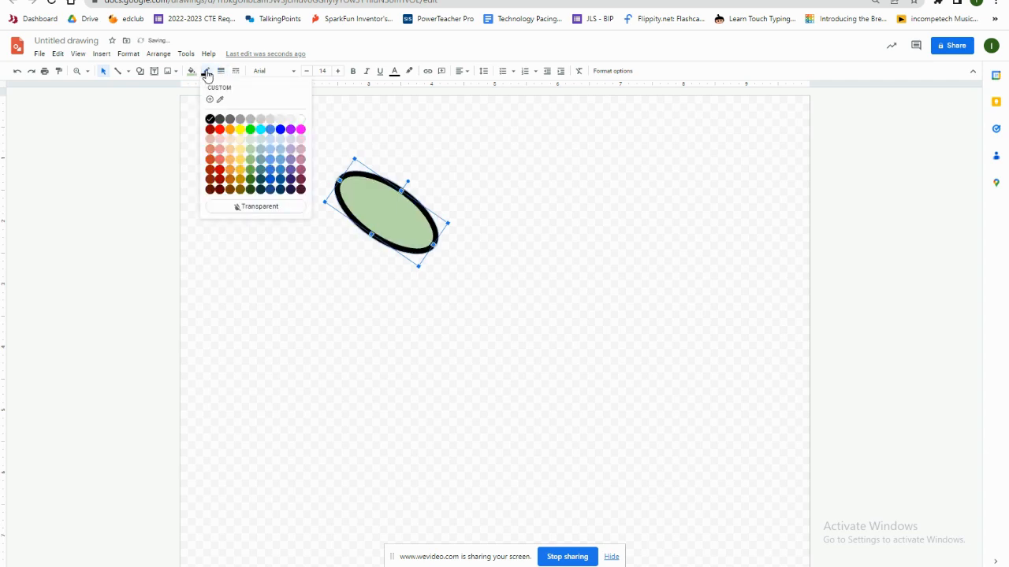
left_click(191, 72)
left_click(220, 71)
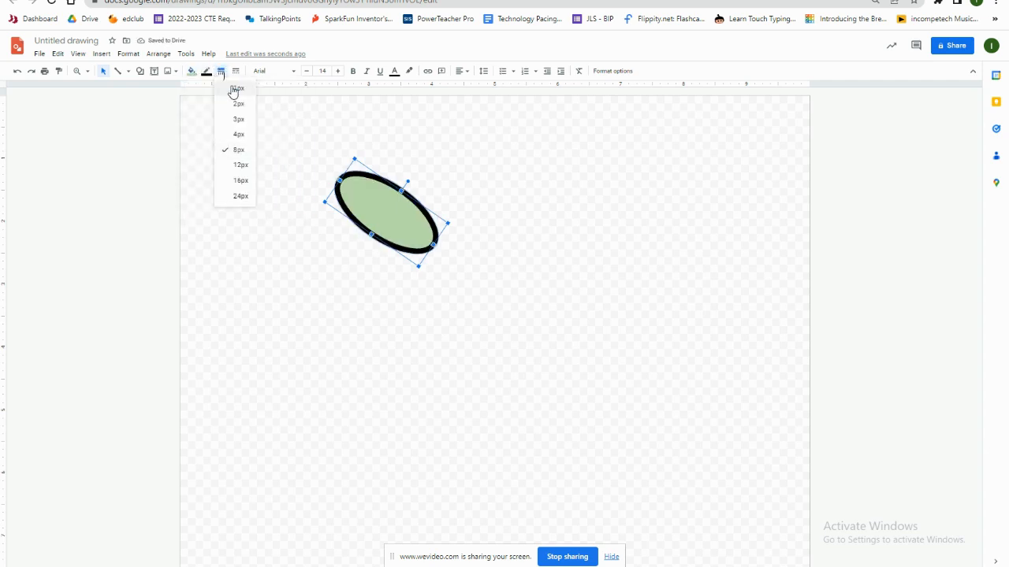
left_click(233, 88)
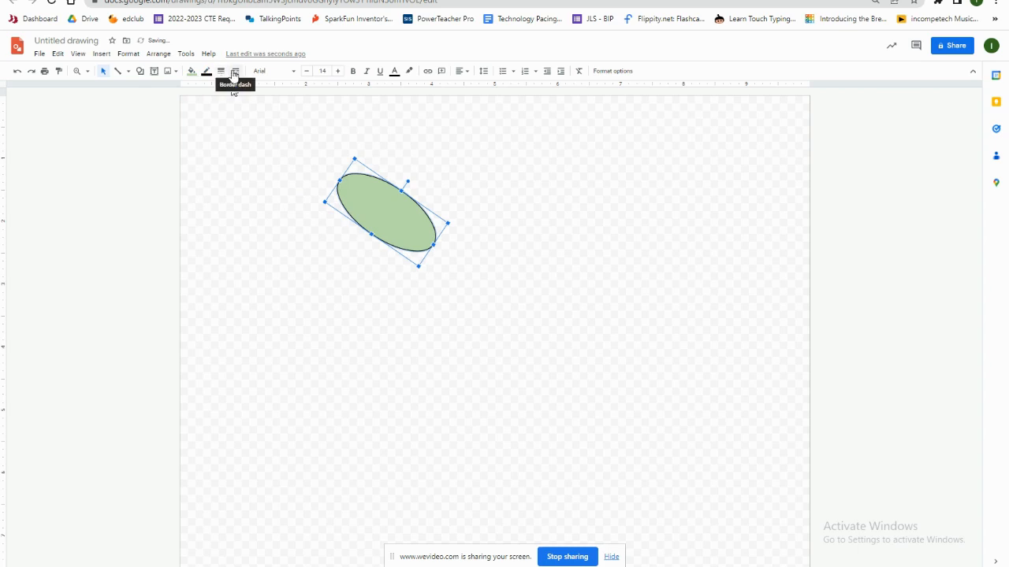
Try a dashed border on the head oval and return it to a solid line.
left_click(236, 72)
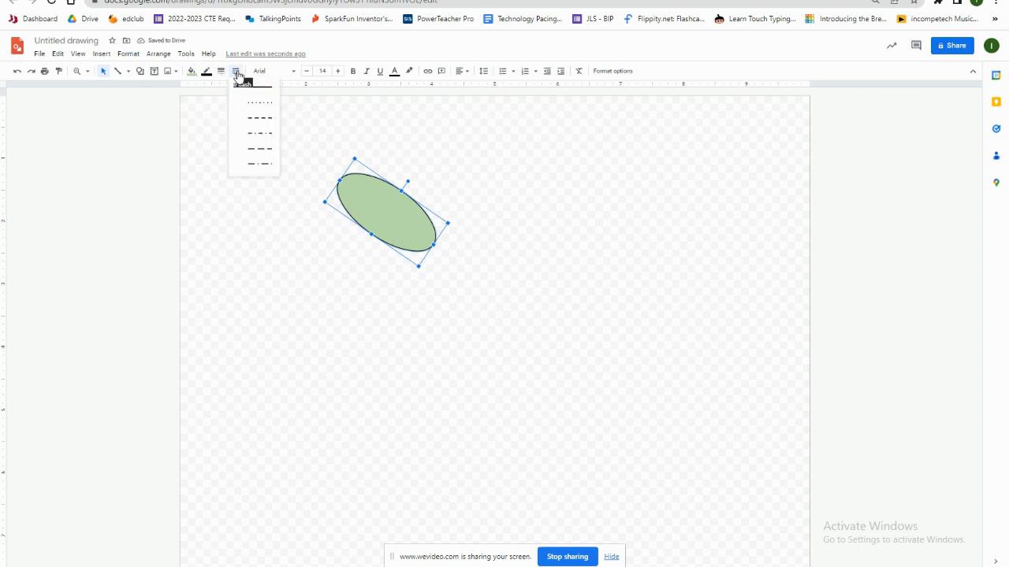
left_click(253, 120)
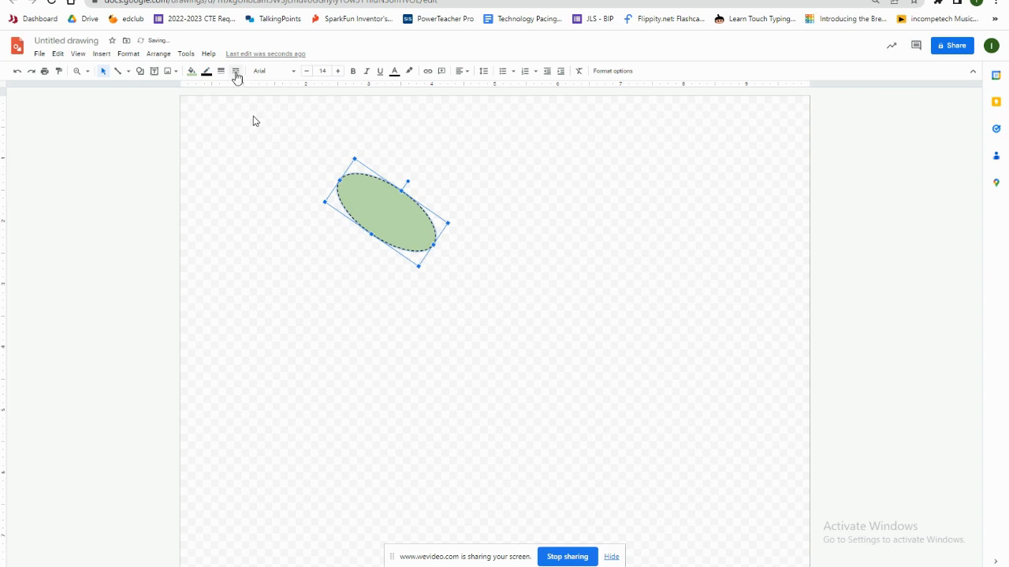
left_click(237, 71)
left_click(247, 85)
Draw a straight line from the head oval's left edge to about its middle as the mouth.
left_click(129, 73)
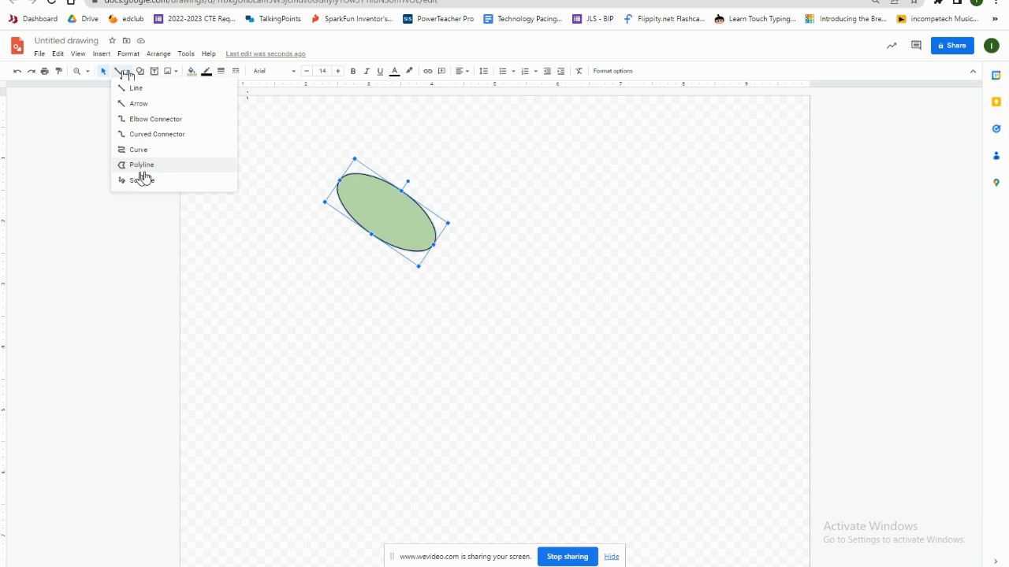
left_click(139, 89)
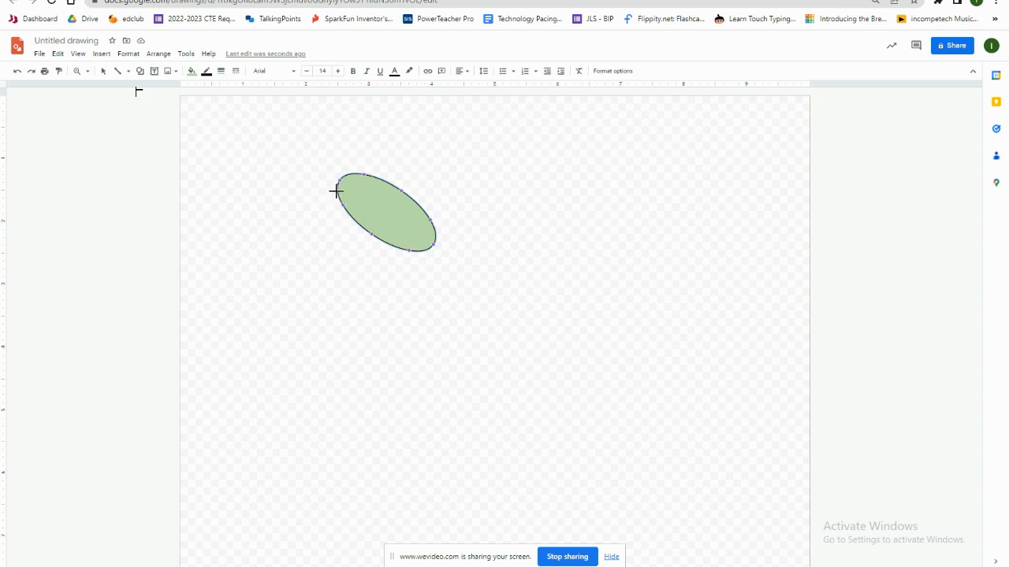
mouse_move(336, 189)
left_mouse_down()
mouse_move(382, 233)
mouse_move(382, 209)
left_mouse_up()
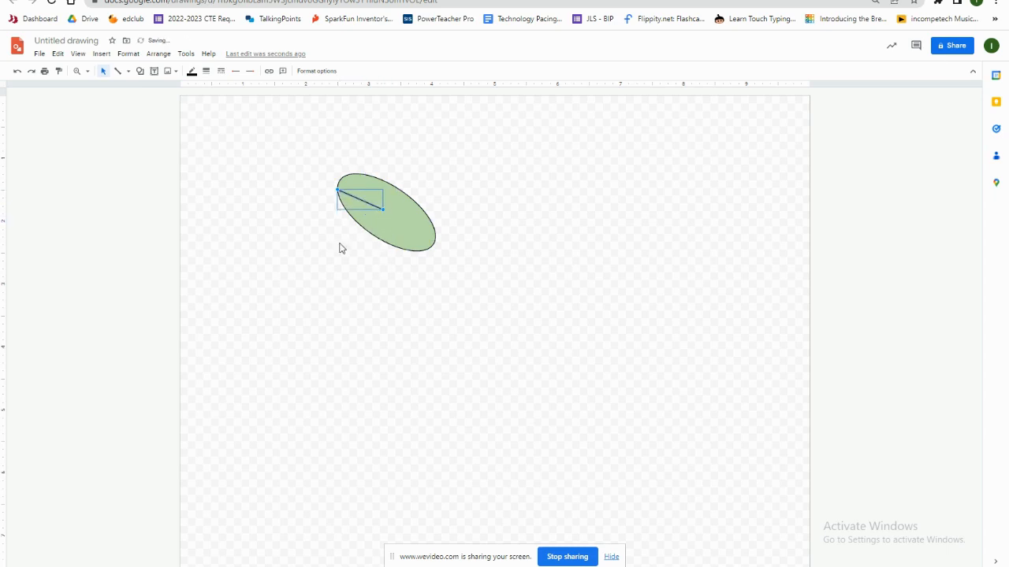
Select the head oval and mouth line together and rotate both counterclockwise to a flatter angle.
left_click_drag(295, 133, 540, 343)
left_click(315, 303)
left_click_drag(250, 141, 468, 295)
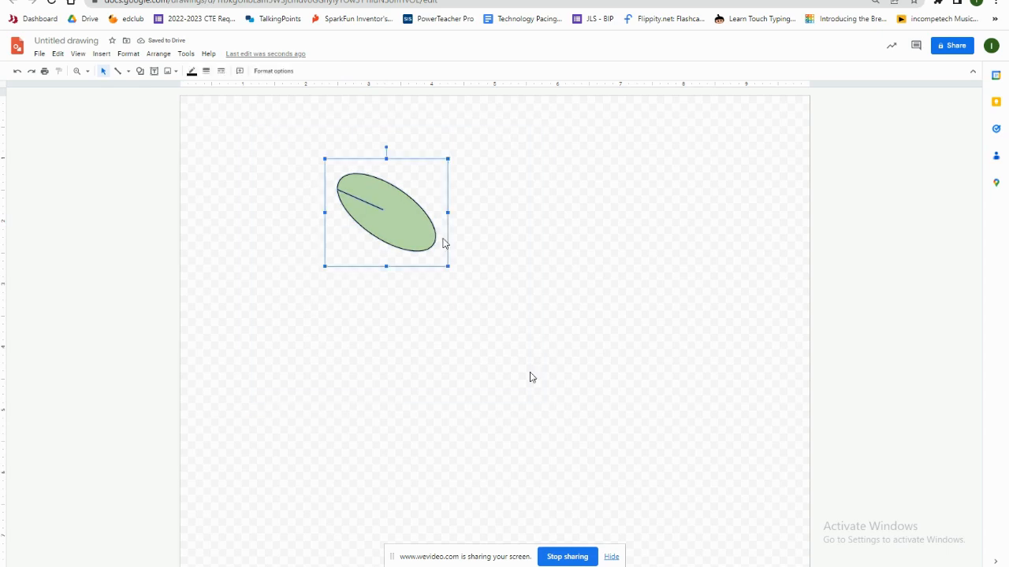
left_click_drag(387, 148, 365, 154)
left_click(306, 165)
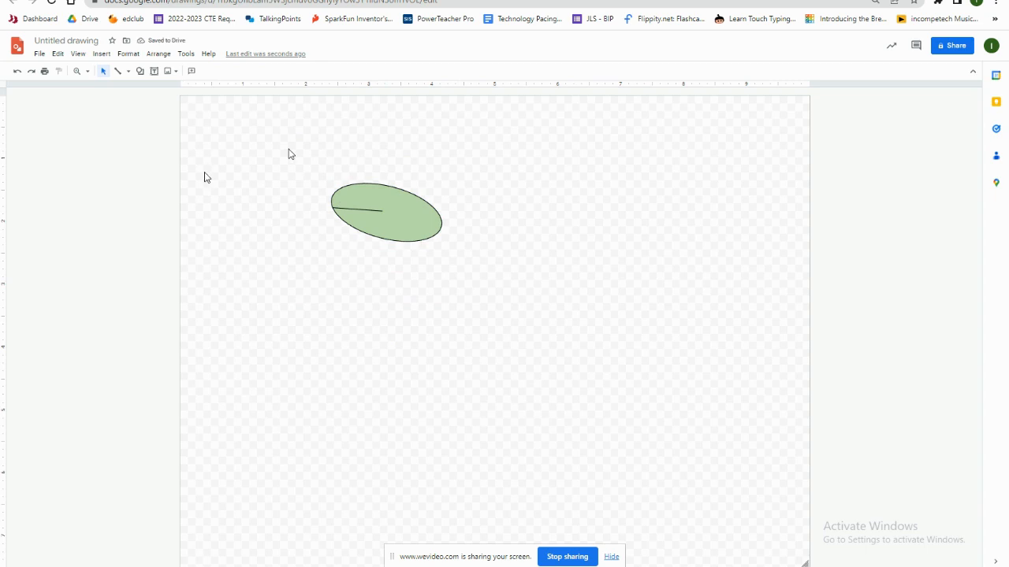
Try rotating the head oval alone, and adjust the tilt of the head and mouth line selected together.
left_click(360, 197)
left_click_drag(395, 177, 403, 179)
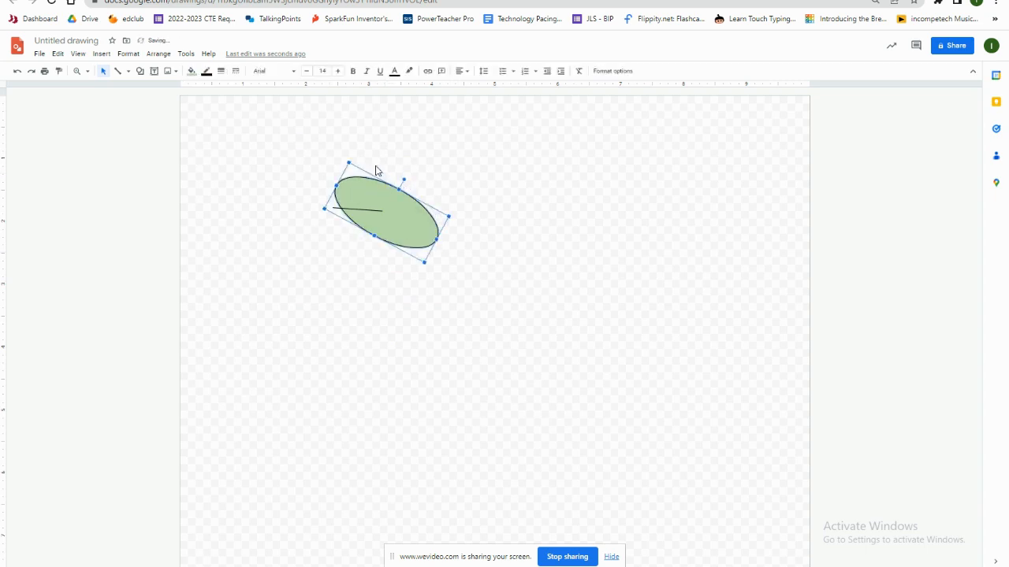
left_click_drag(243, 131, 546, 299)
mouse_move(386, 163)
left_mouse_down()
mouse_move(398, 166)
mouse_move(381, 155)
left_mouse_up()
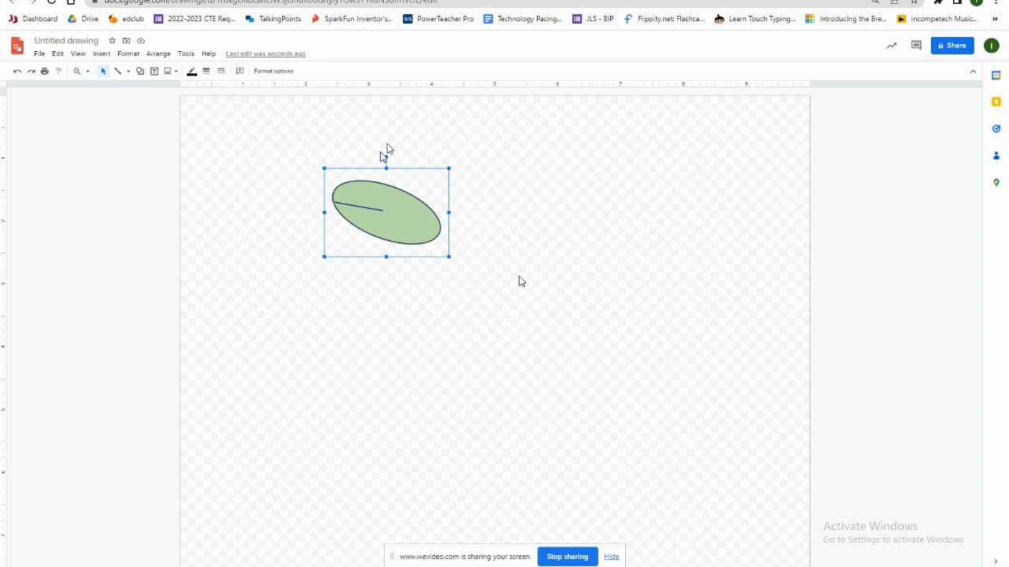
Move the head down and left, and build the neck from three overlapping green circles descending from it.
left_click_drag(400, 208, 340, 238)
left_click(127, 53)
left_click(139, 71)
left_click(230, 108)
mouse_move(380, 275)
left_mouse_down()
mouse_move(431, 324)
mouse_move(384, 285)
left_mouse_up()
key("ctrl+d")
left_click_drag(419, 288, 442, 295)
key("ctrl+d")
Add a wide green rectangle with rounded upper corners at the end of the neck as the dinosaur's body.
left_click(101, 54)
left_click_drag(447, 308, 659, 418)
left_click(439, 108)
left_click_drag(575, 383, 538, 386)
Add a green rectangle as the tail, rotate it upward and attach it to the body's upper right corner.
left_click(101, 54)
mouse_move(287, 109)
left_click(379, 107)
left_click_drag(606, 254, 707, 286)
left_click_drag(657, 242, 640, 246)
left_click_drag(654, 267, 649, 318)
Add a triangle as the tail tip, rotate it against the end of the tail and fill it with dark green.
left_click(101, 53)
mouse_move(130, 103)
left_click(398, 130)
left_click_drag(700, 282, 791, 325)
mouse_move(745, 270)
left_mouse_down()
mouse_move(758, 272)
mouse_move(712, 304)
left_mouse_up()
left_click(191, 71)
left_click(236, 197)
Add two small upright rectangles beneath the body as legs and fill them with the body's green.
left_click(101, 54)
left_click(379, 108)
left_click_drag(483, 427, 515, 467)
left_click_drag(584, 445, 584, 445)
left_click(498, 446, "shift")
left_click(191, 70)
left_click(236, 170)
Draw a tiny light blue oval above the mouth line on the head as the eye.
left_click(101, 53)
mouse_move(119, 103)
left_click(379, 129)
left_click_drag(313, 217, 325, 226)
Add a small yellow-orange oval spot to the body and duplicate it to make six spots spread across it.
left_click(101, 54)
left_click(379, 129)
left_click(192, 71)
mouse_move(488, 341)
left_mouse_down()
mouse_move(520, 366)
mouse_move(567, 360)
left_mouse_up()
left_click(227, 180)
key("ctrl+d")
left_click(101, 330)
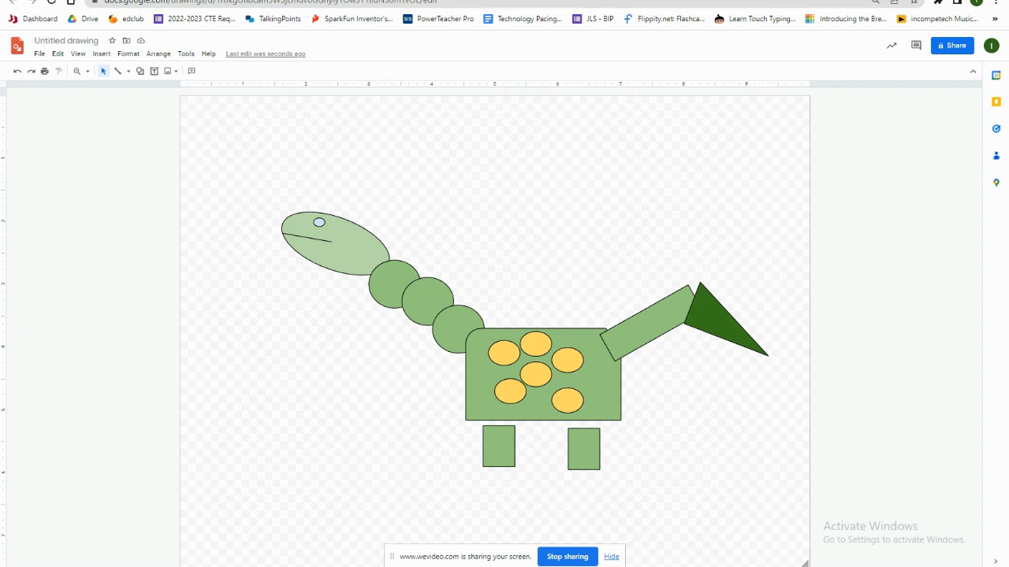
left_click_drag(419, 2, 342, 22)
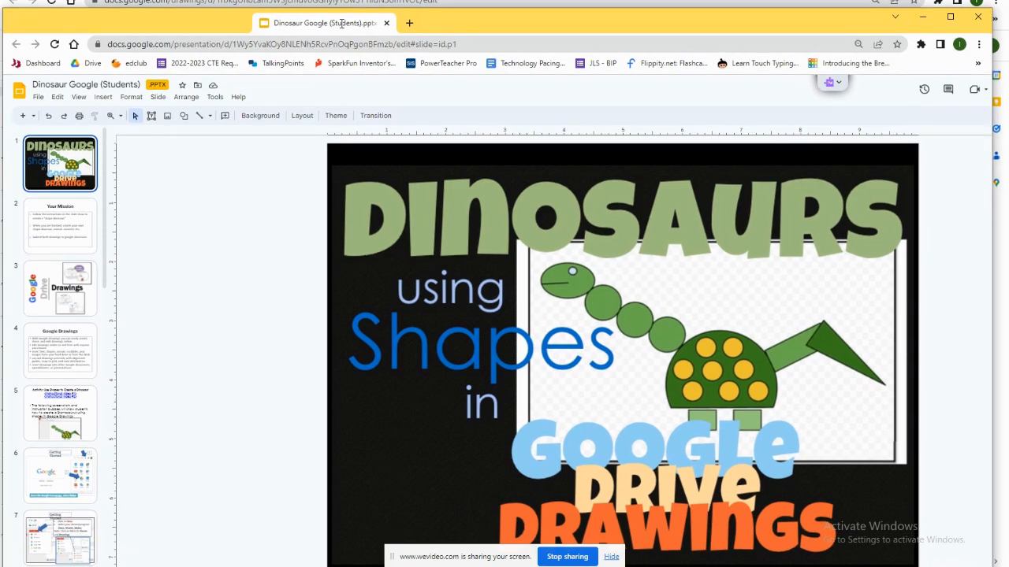
left_click_drag(341, 23, 341, 21)
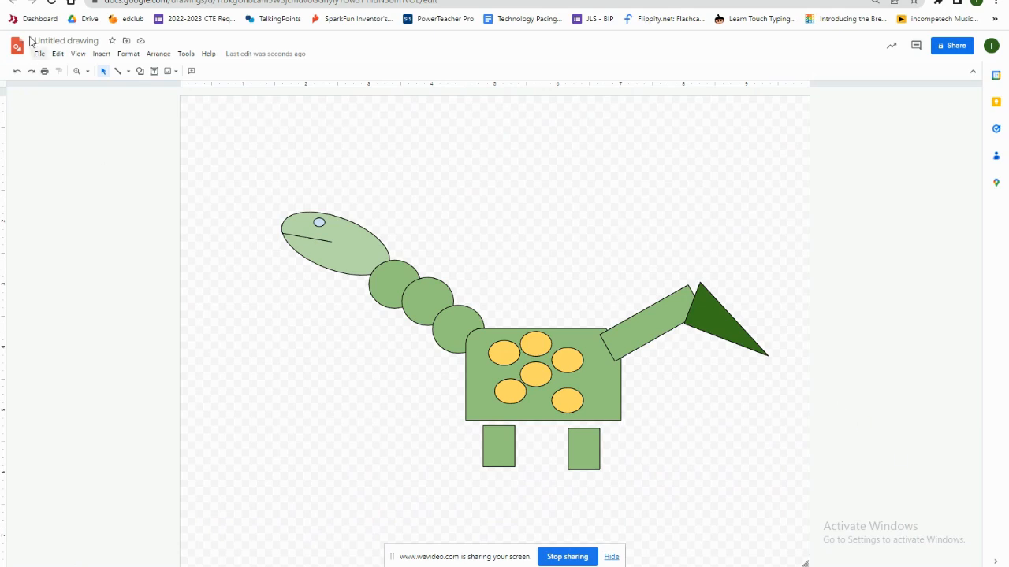
Rename the untitled drawing as "My dinosaur".
left_click(63, 39)
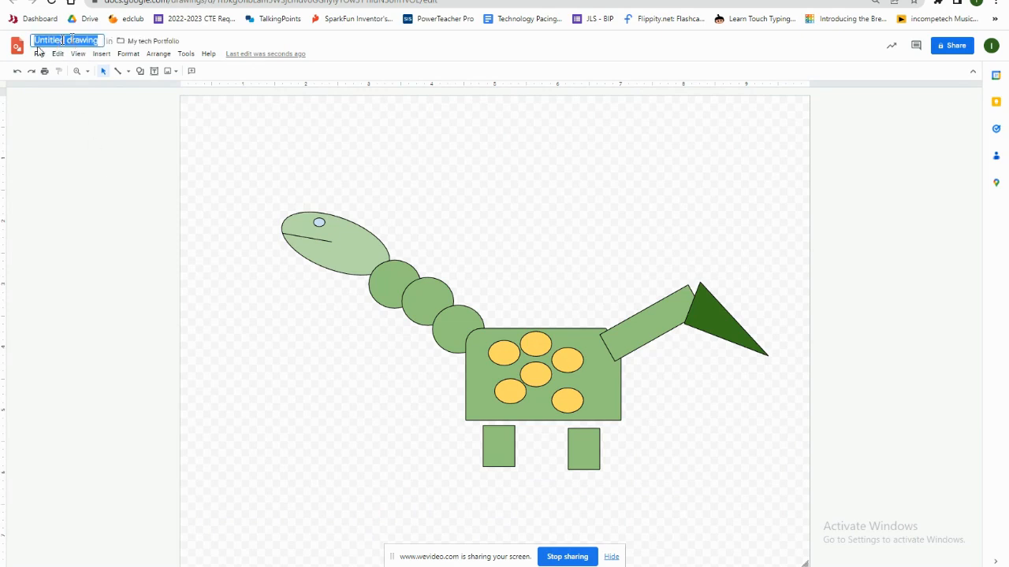
type("My dinosaur")
key("Return")
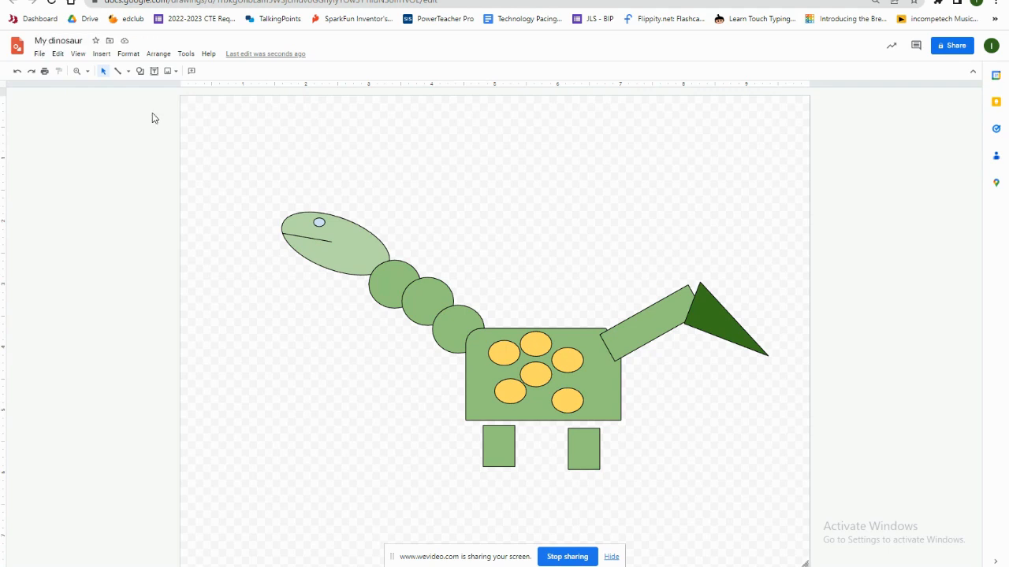
Start the Move command for the drawing and browse through My Drive to the My tech Portfolio folder to check its contents.
left_click(40, 55)
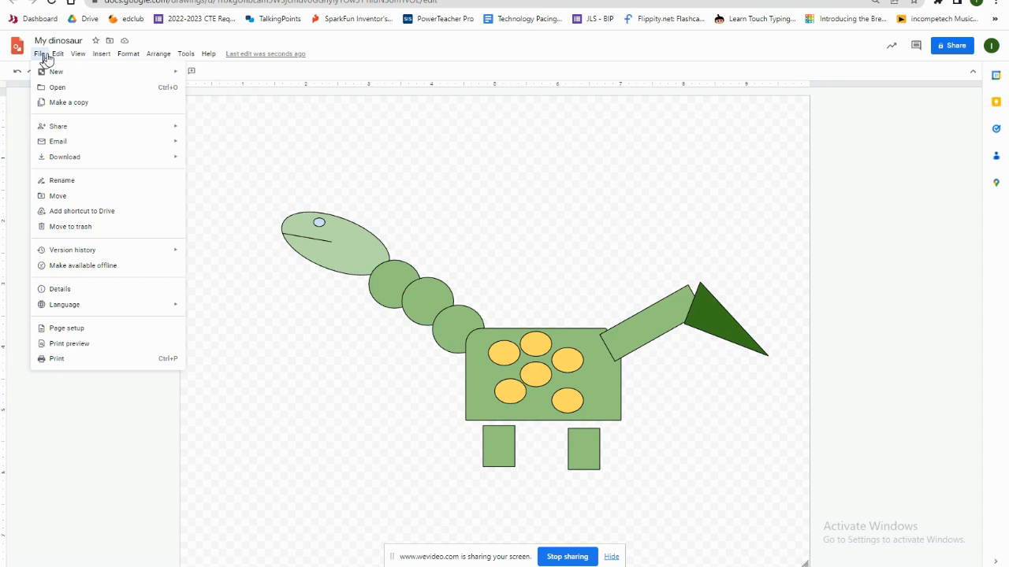
left_click(58, 195)
left_click(116, 63)
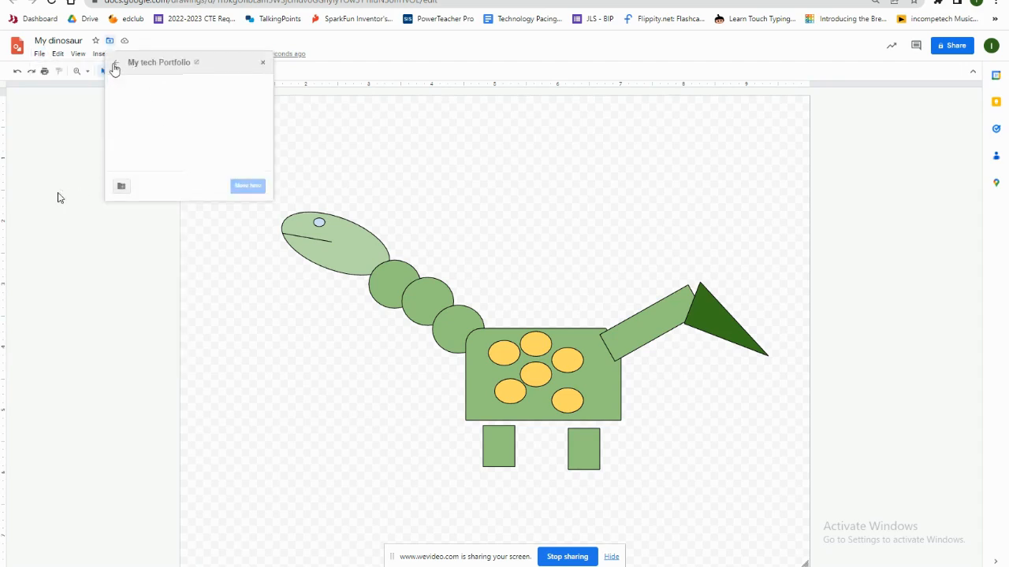
left_click(116, 63)
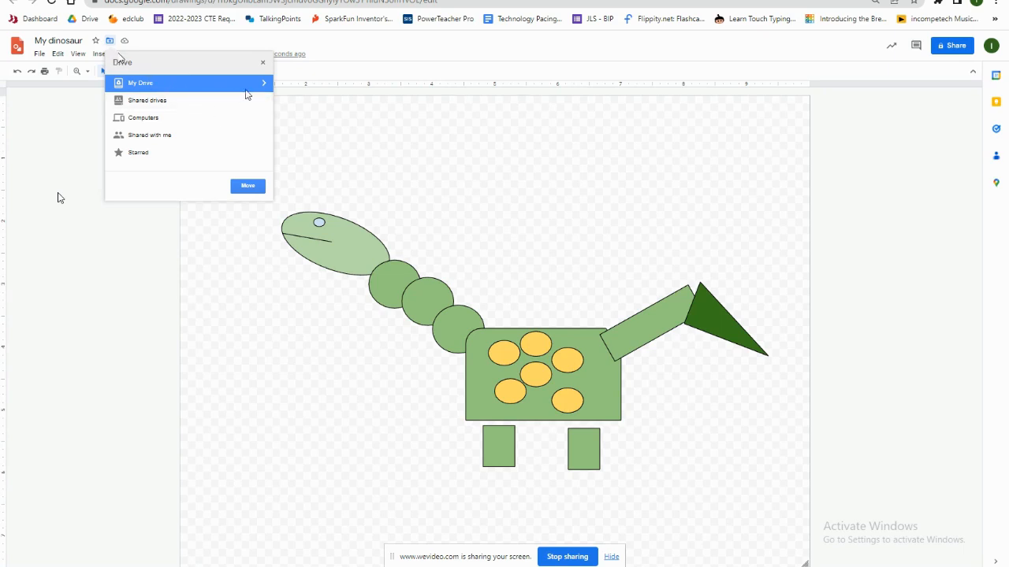
left_click(263, 83)
scroll(157, 118, "down", 5)
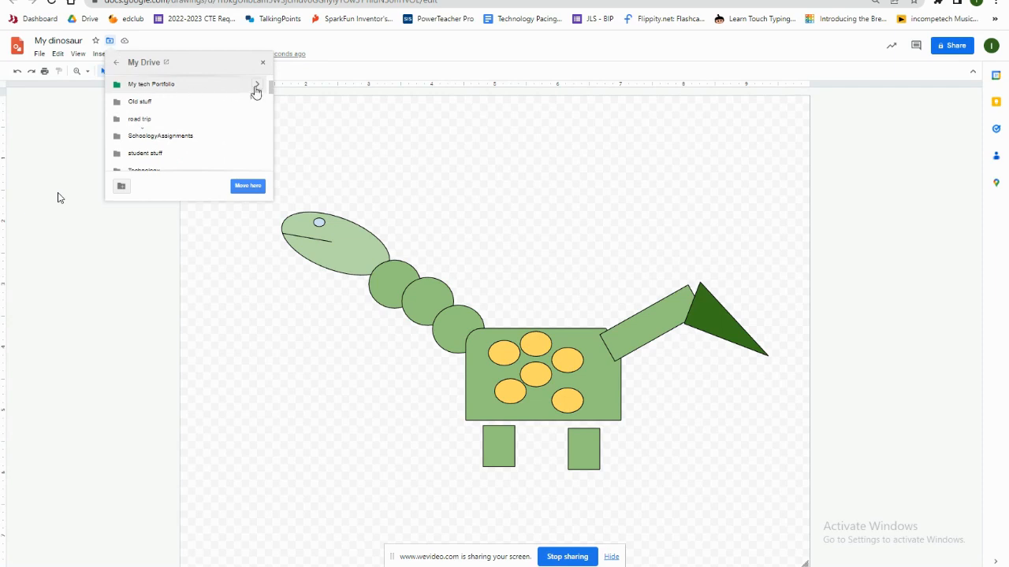
left_click(256, 85)
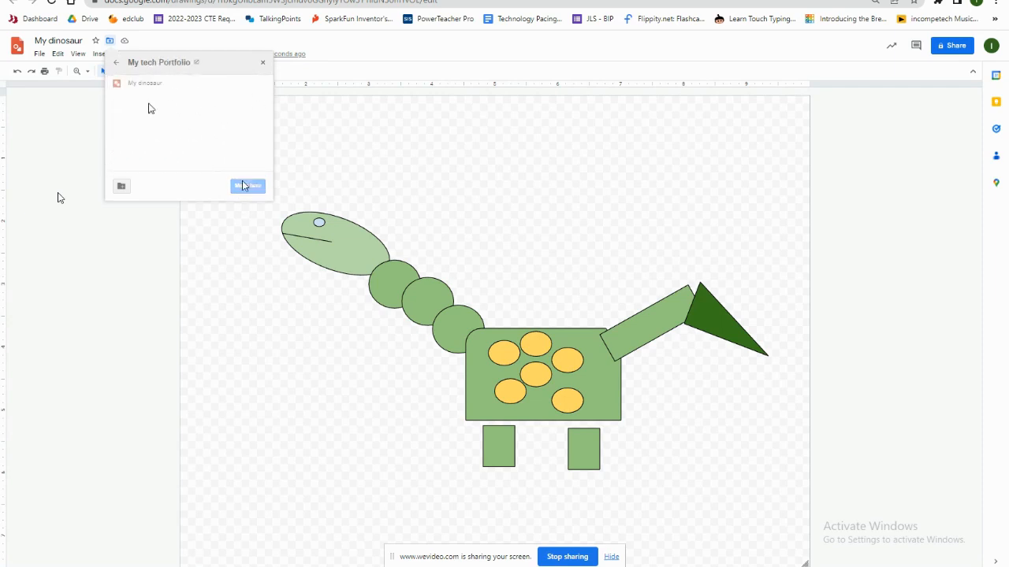
Browse to the My tech Portfolio folder through the Starred location, and leave the Move dialog without moving the drawing.
left_click(116, 62)
left_click(117, 62)
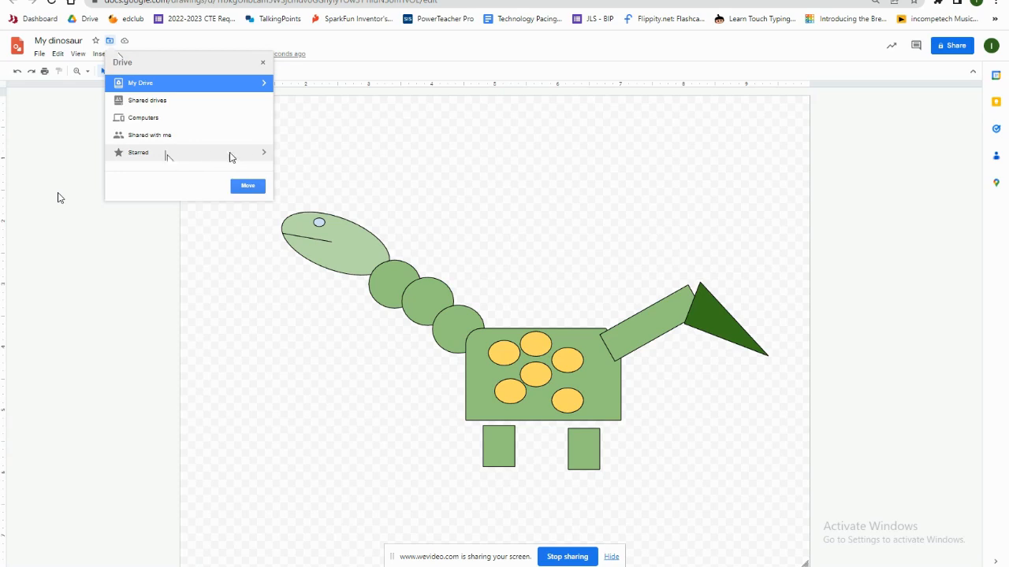
left_click(264, 157)
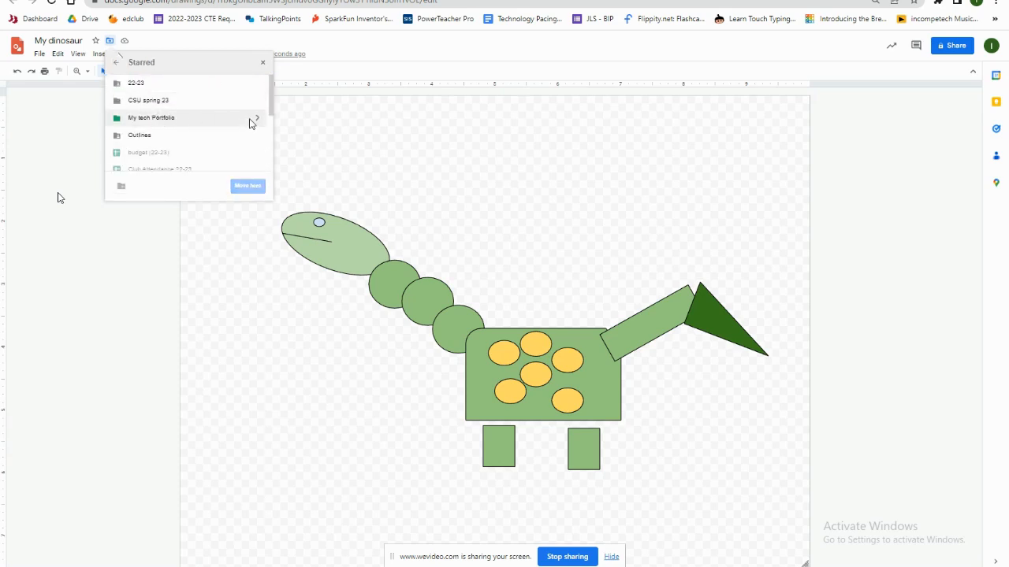
left_click(257, 123)
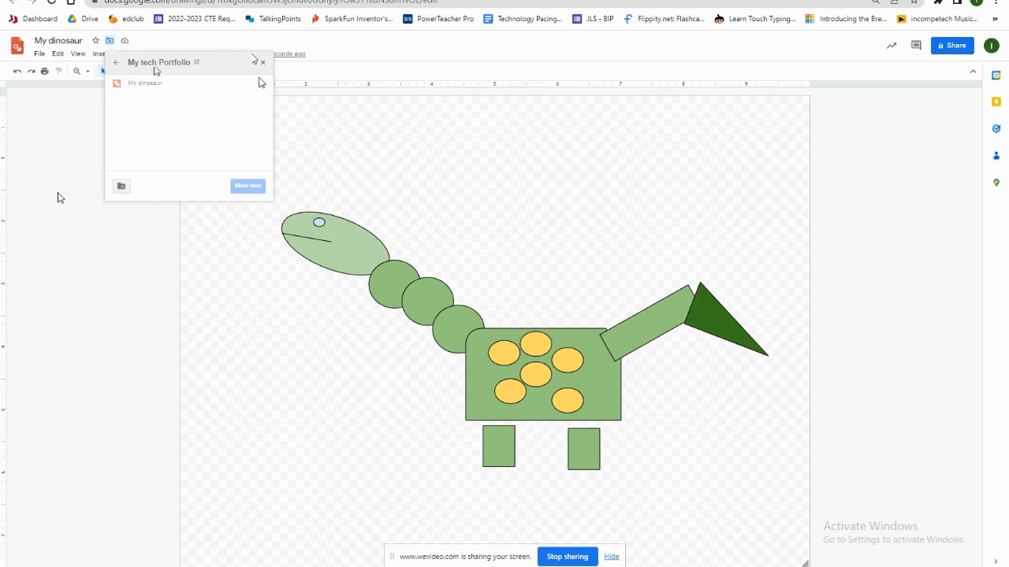
left_click(263, 68)
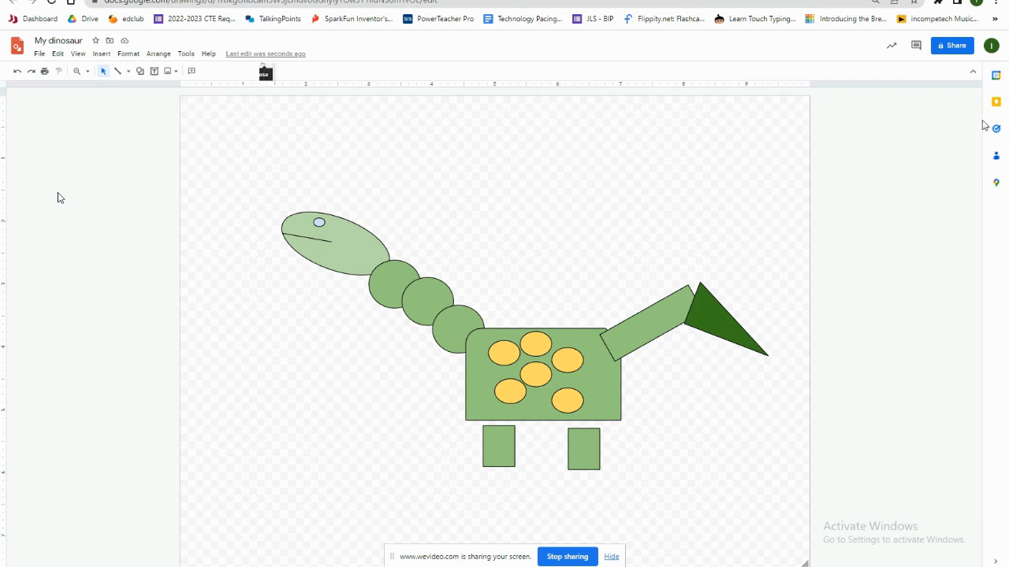
Share the drawing with Cherry Creek School District, keeping the Viewer role, and copy its sharing link.
left_click(953, 48)
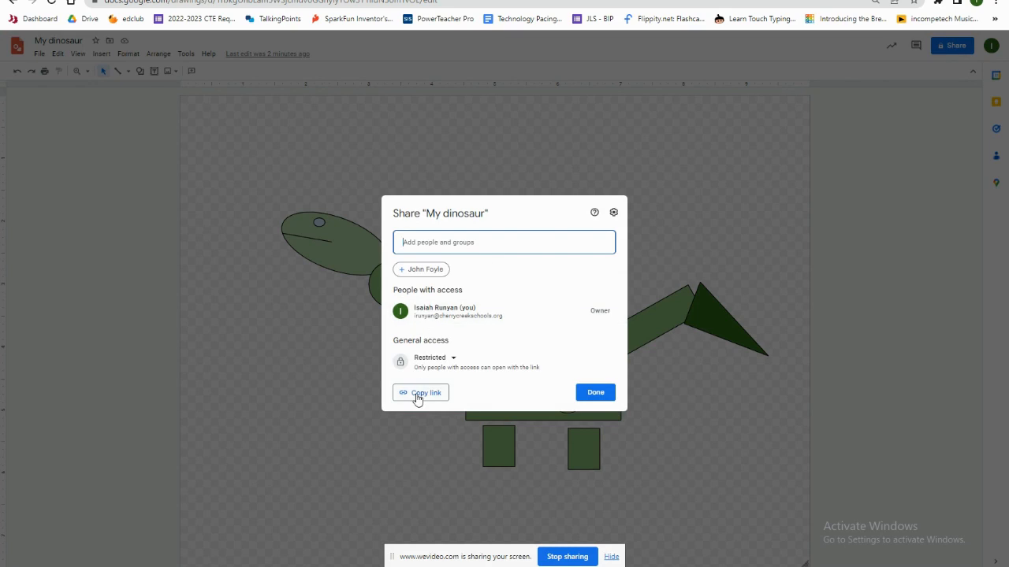
left_click(453, 359)
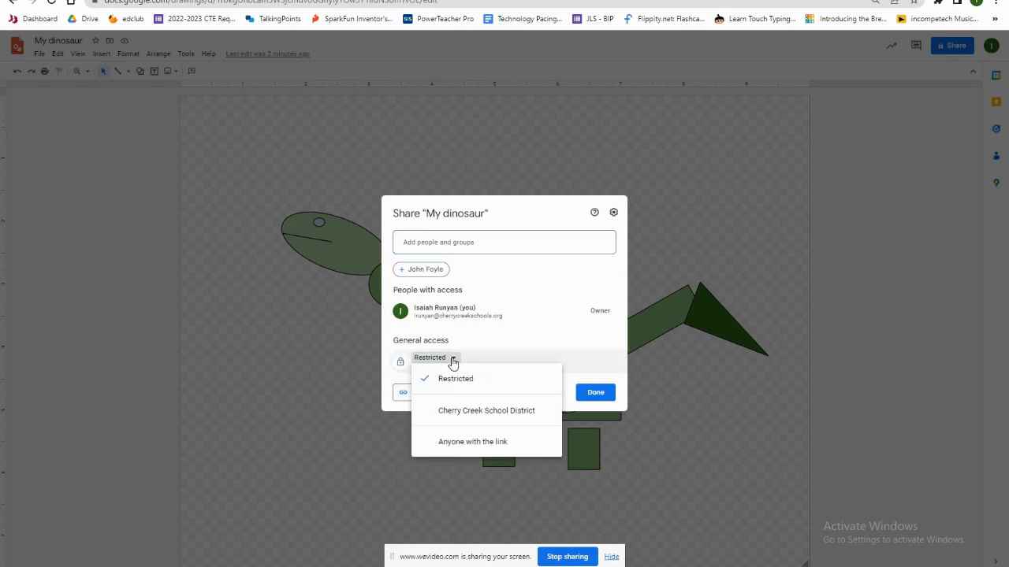
left_click(480, 413)
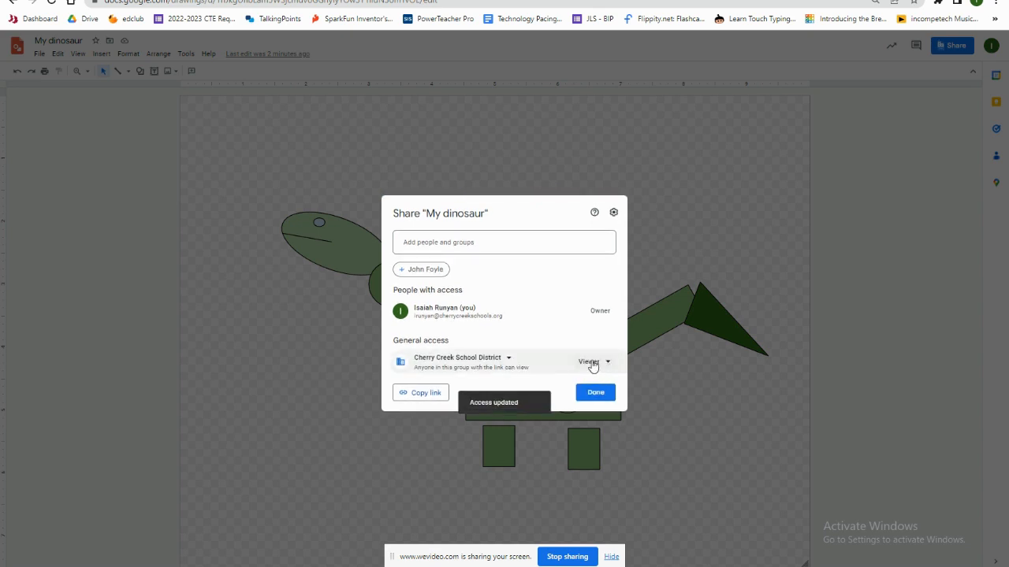
left_click(591, 363)
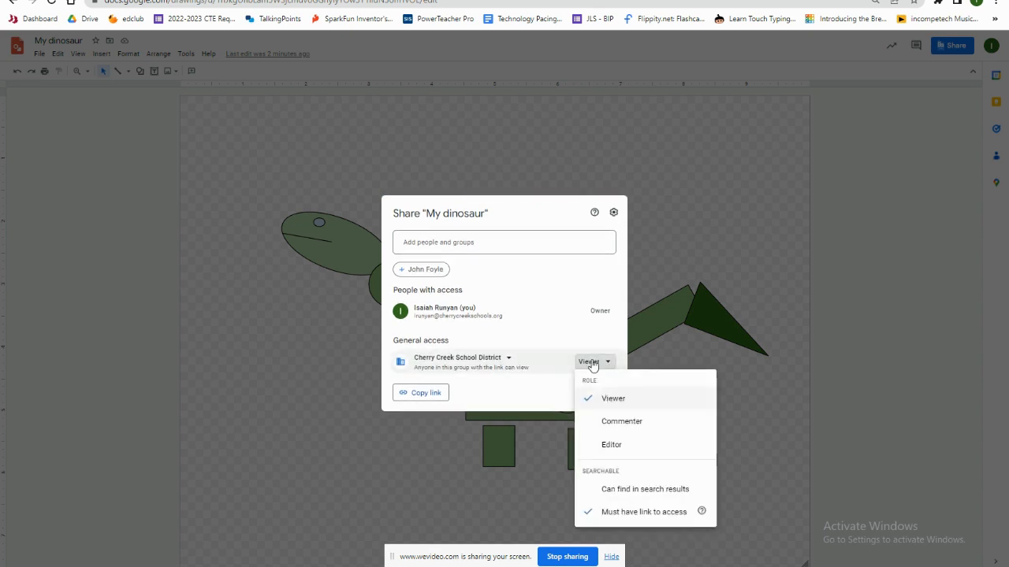
left_click(597, 370)
left_click(423, 398)
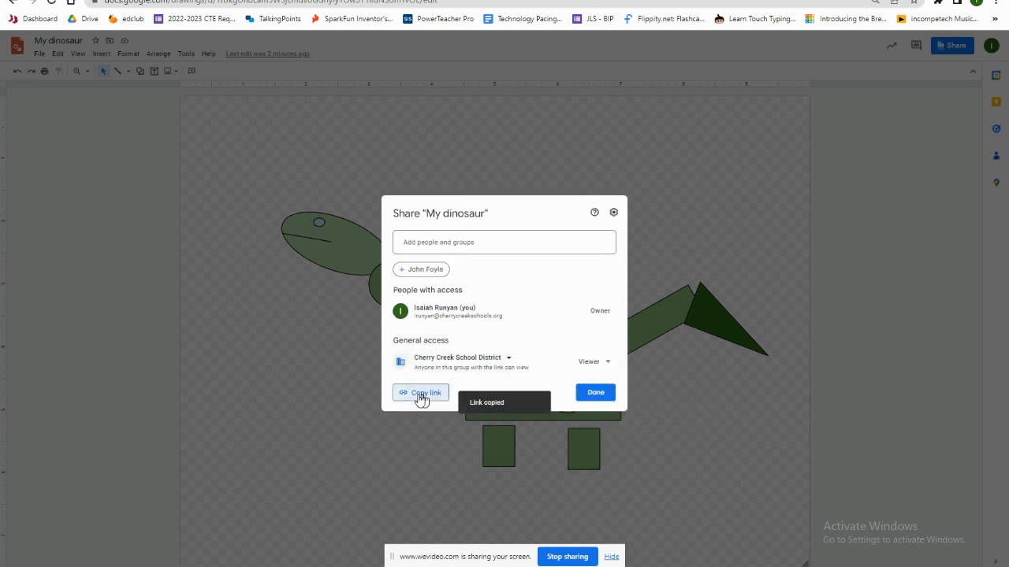
left_click(593, 399)
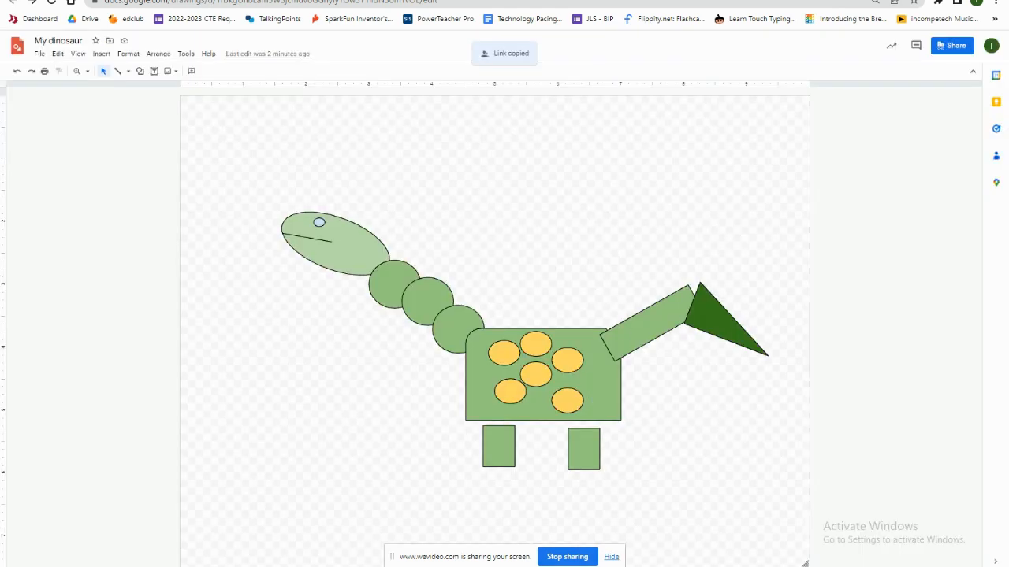
Open the copied sharing link in a new browser tab.
key("ctrl+t")
key("ctrl+v")
key("Return")
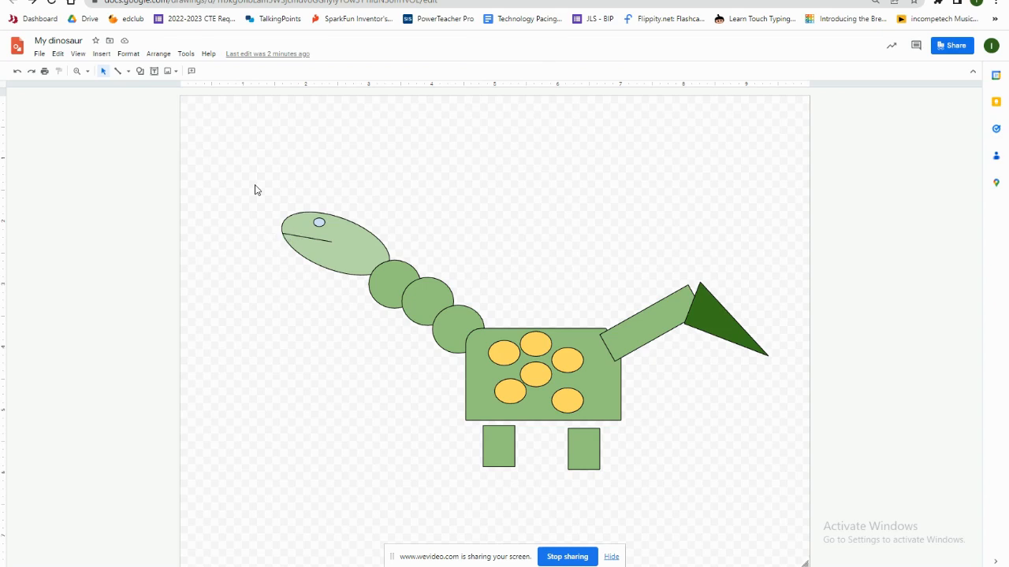
Download the dinosaur drawing as a PNG image.
left_click(39, 53)
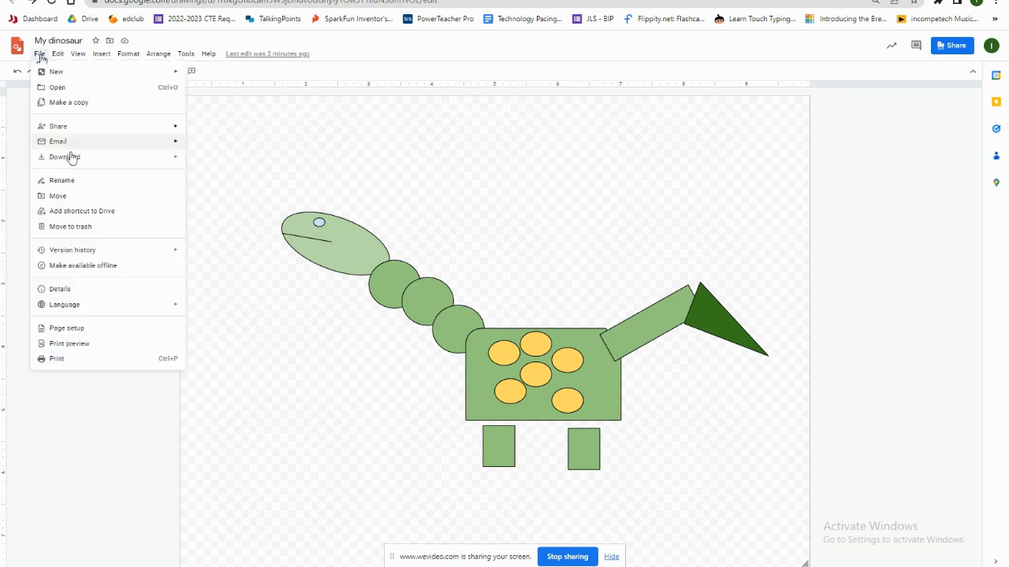
mouse_move(84, 160)
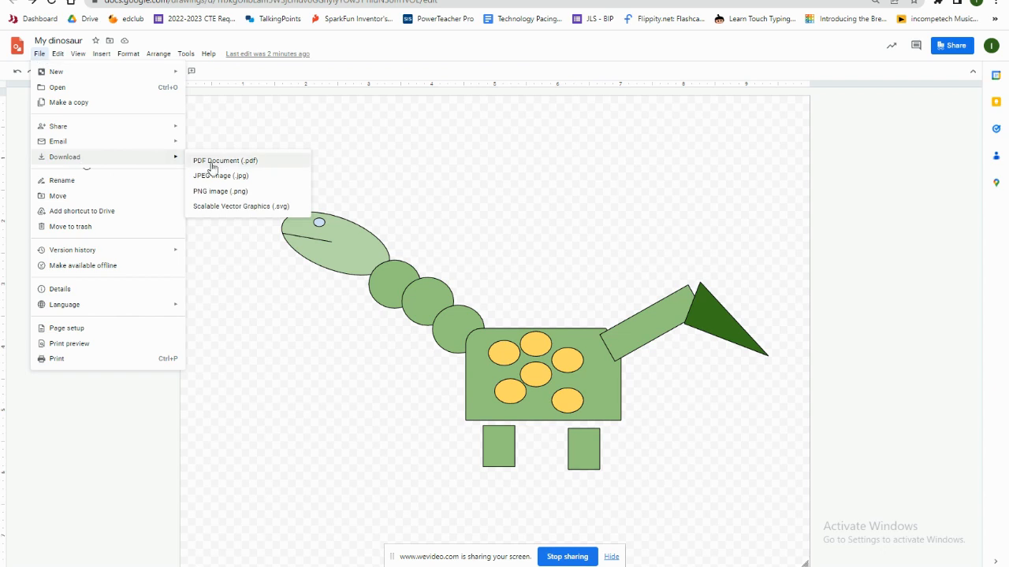
left_click(246, 194)
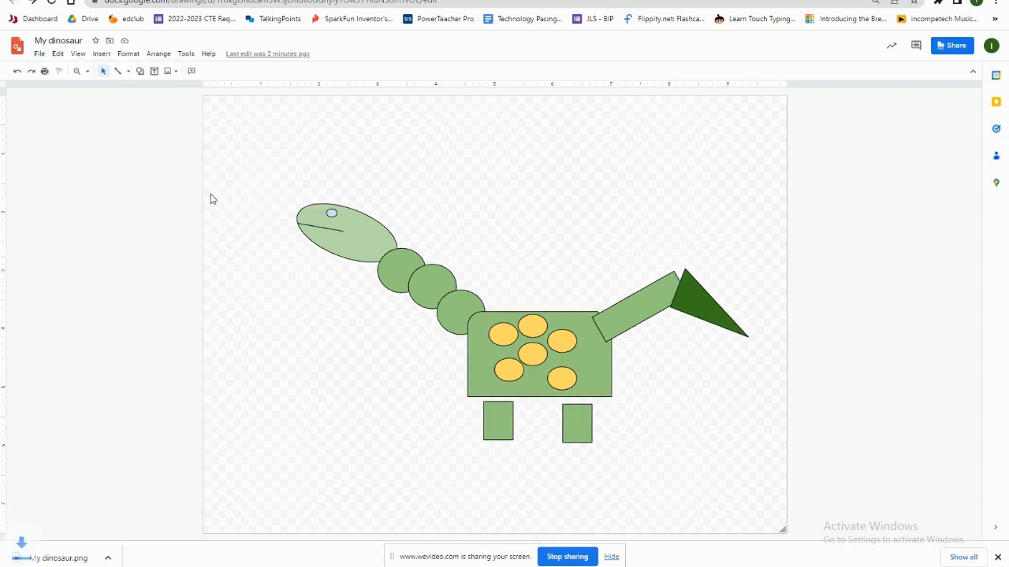